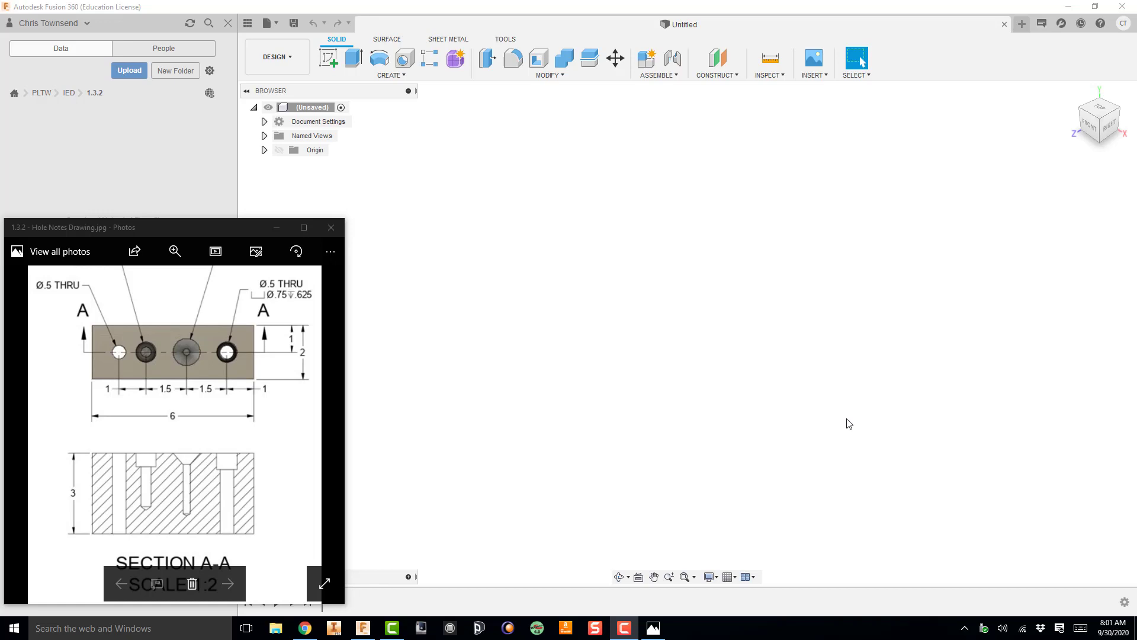
# Step: Sketch a rectangle 2 in high and 6 in wide on the horizontal origin plane, starting at the origin, and finish the sketch
pyautogui.click(296, 421)
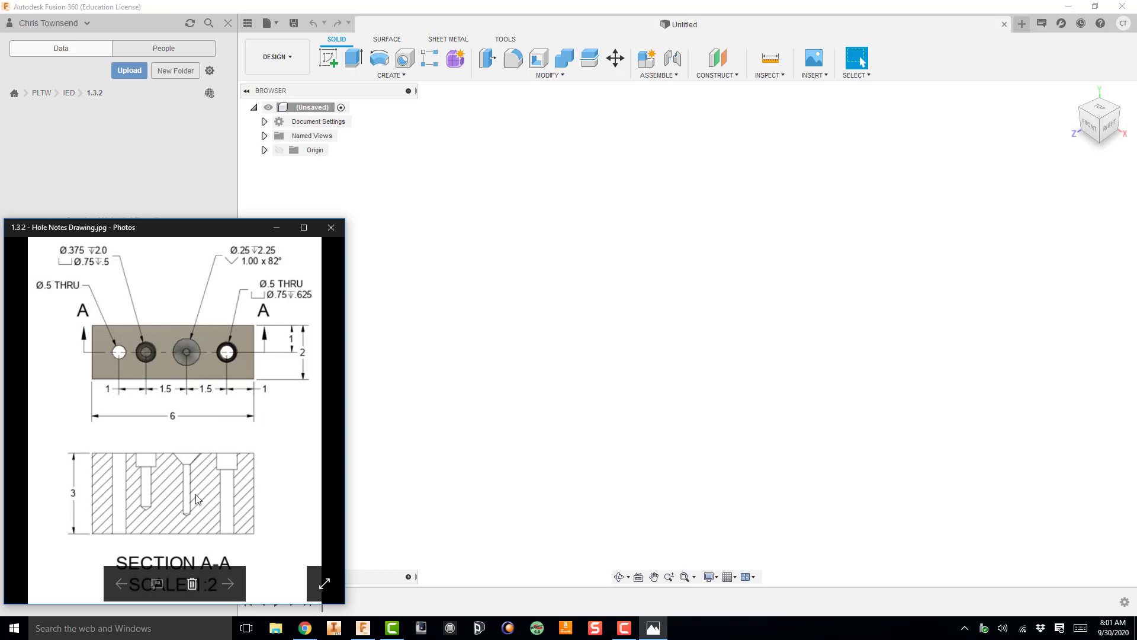
pyautogui.click(540, 289)
pyautogui.click(329, 59)
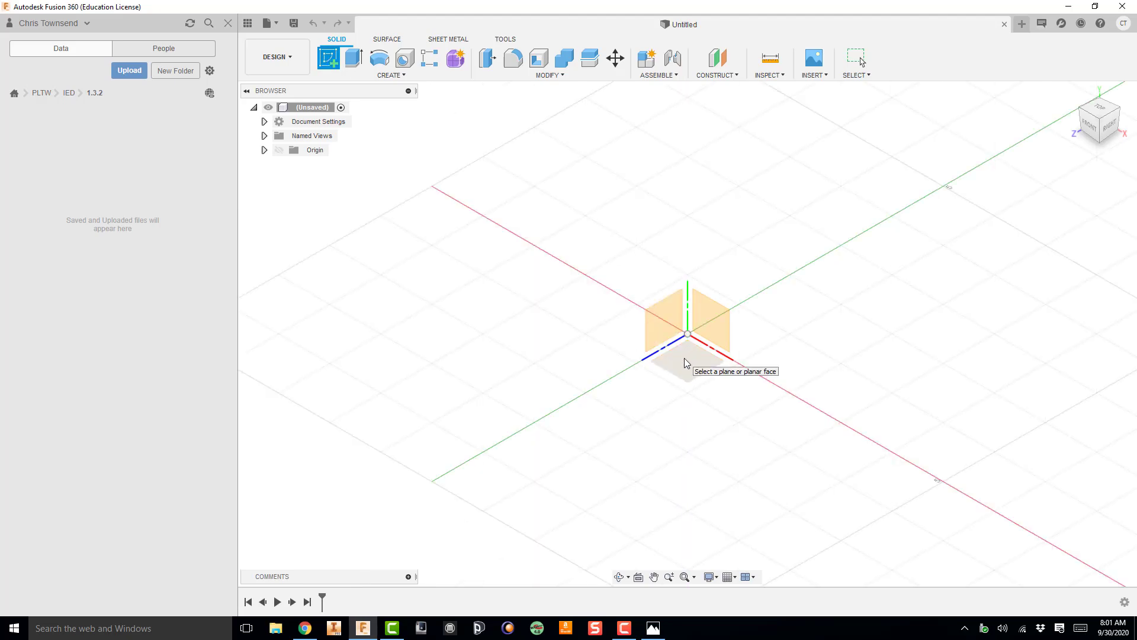
pyautogui.click(685, 363)
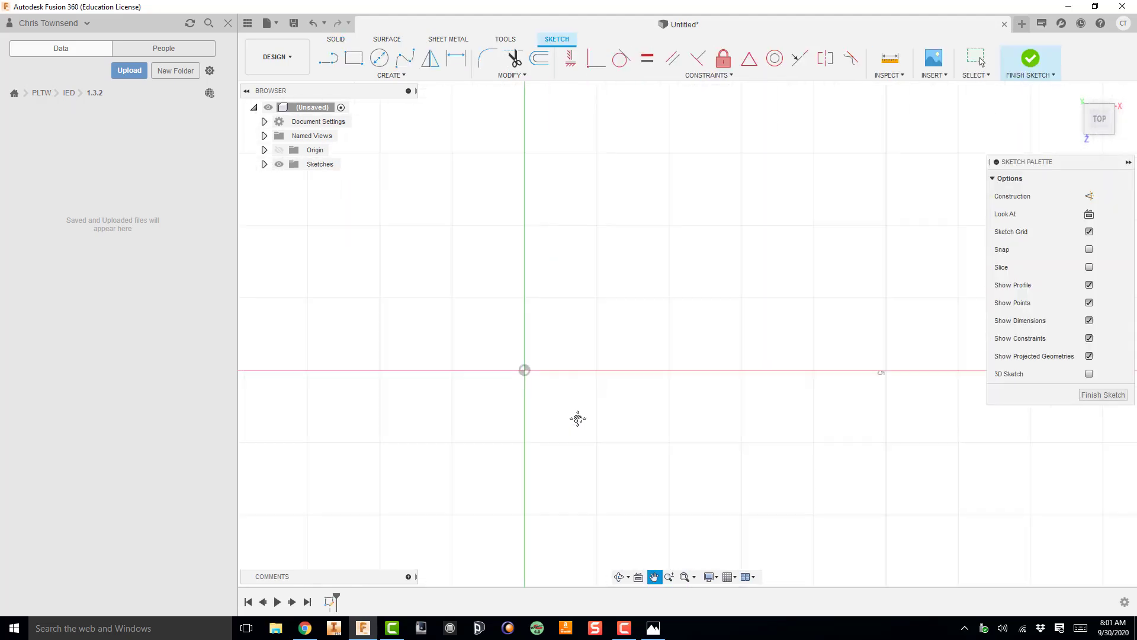
pyautogui.press('r')
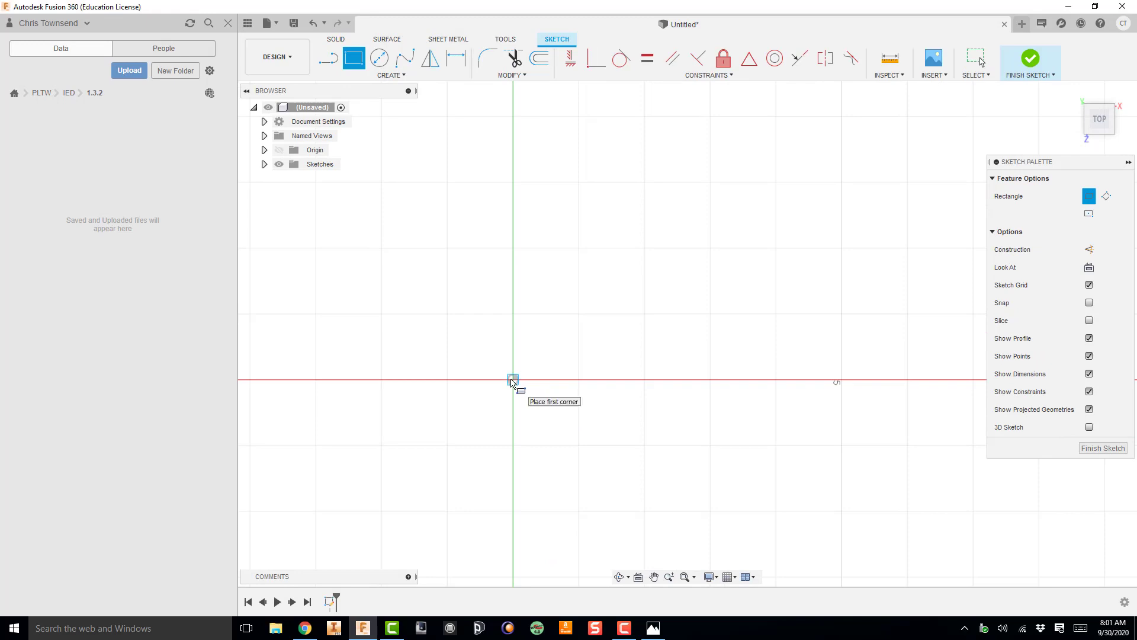
pyautogui.click(513, 379)
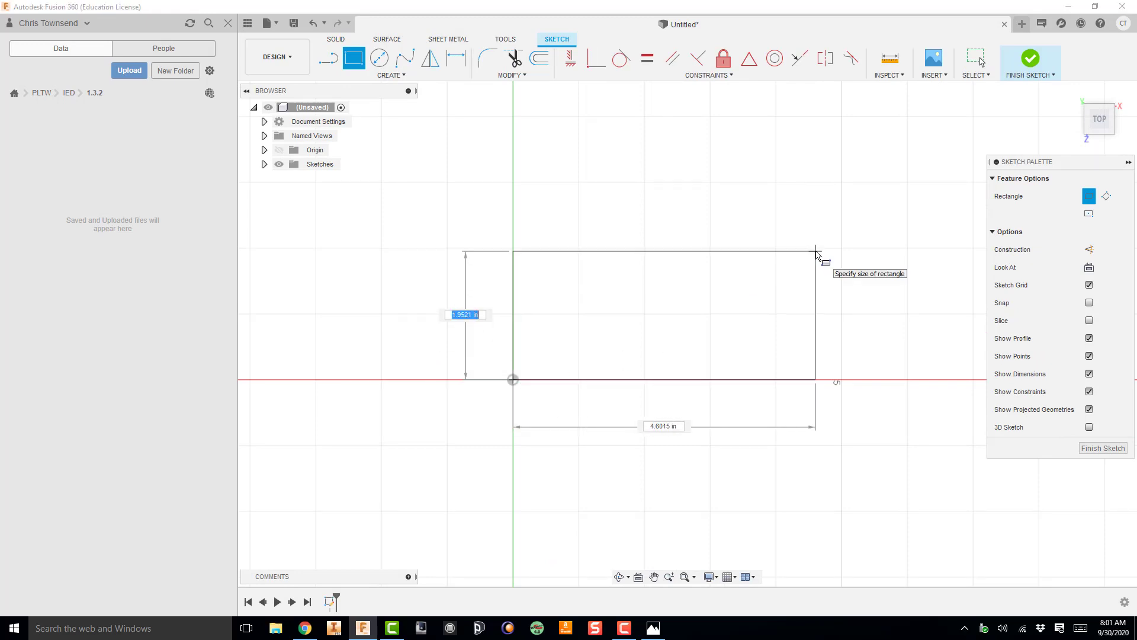
pyautogui.write('2')
pyautogui.press('Tab')
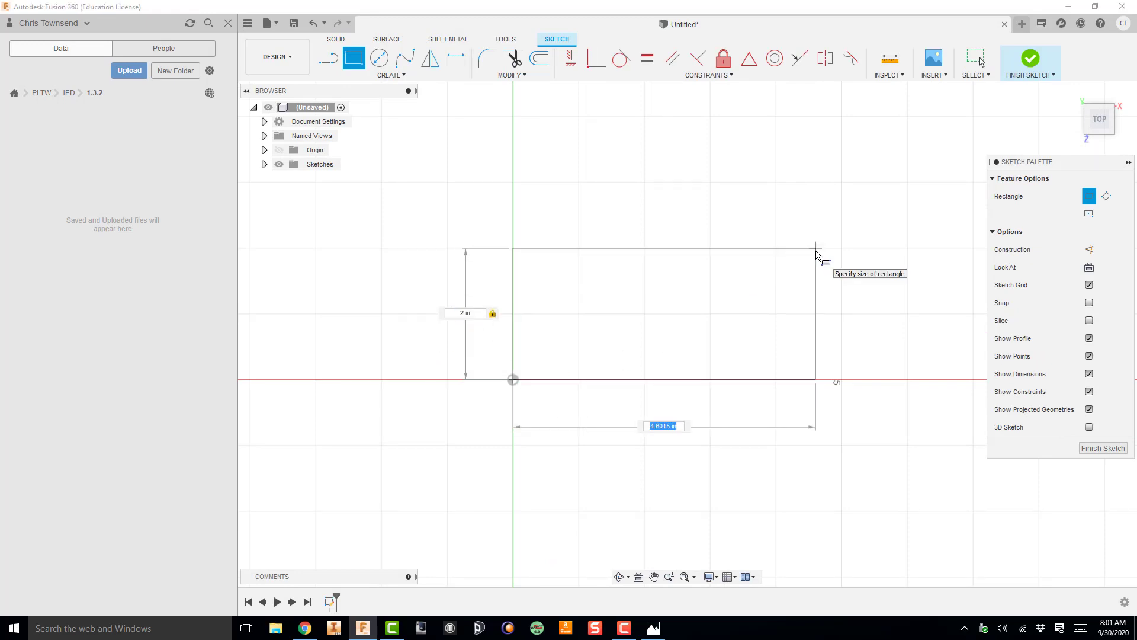
pyautogui.write('6')
pyautogui.press('Return')
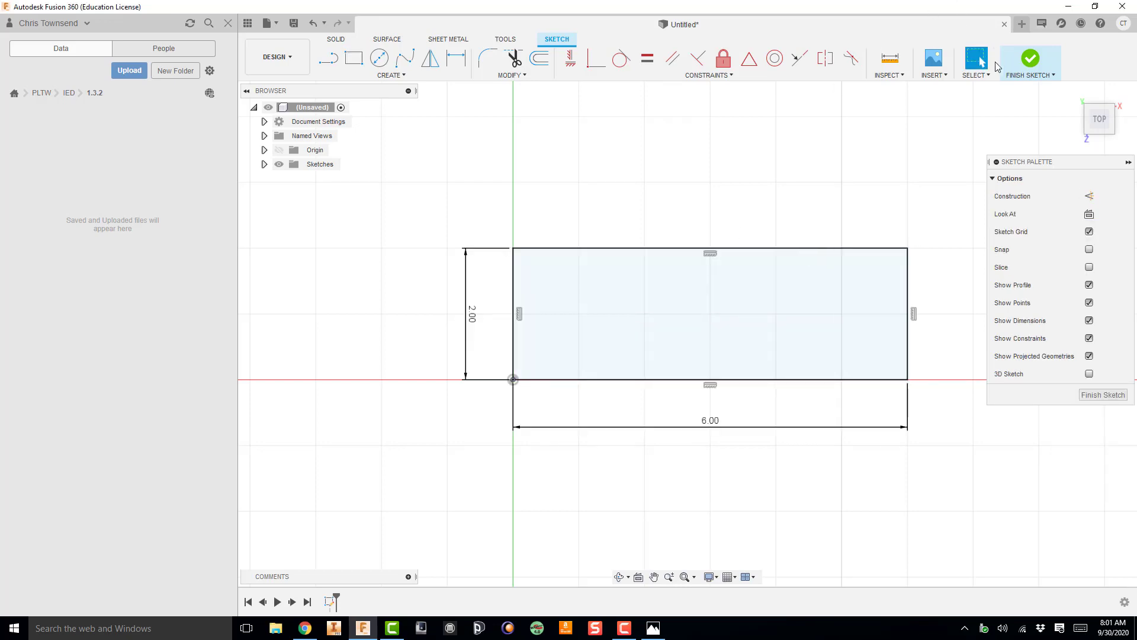
pyautogui.click(1032, 61)
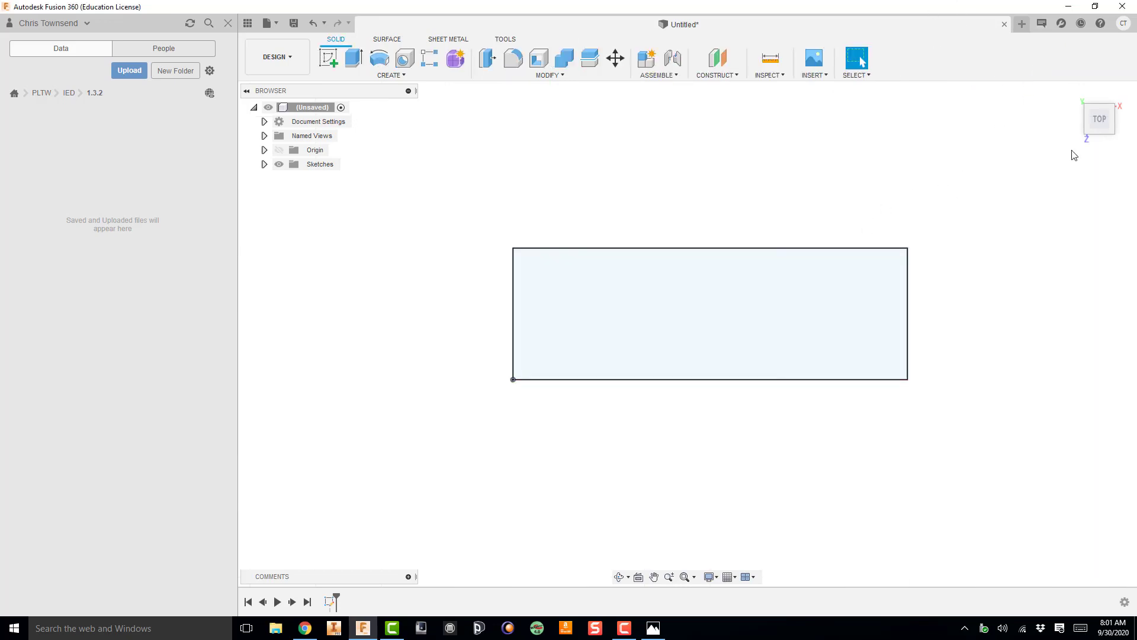
# Step: Extrude the rectangle profile upward 3 in as a new body
pyautogui.moveTo(1097, 116)
pyautogui.mouseDown()
pyautogui.moveTo(1093, 90)
pyautogui.moveTo(1081, 110)
pyautogui.mouseUp()
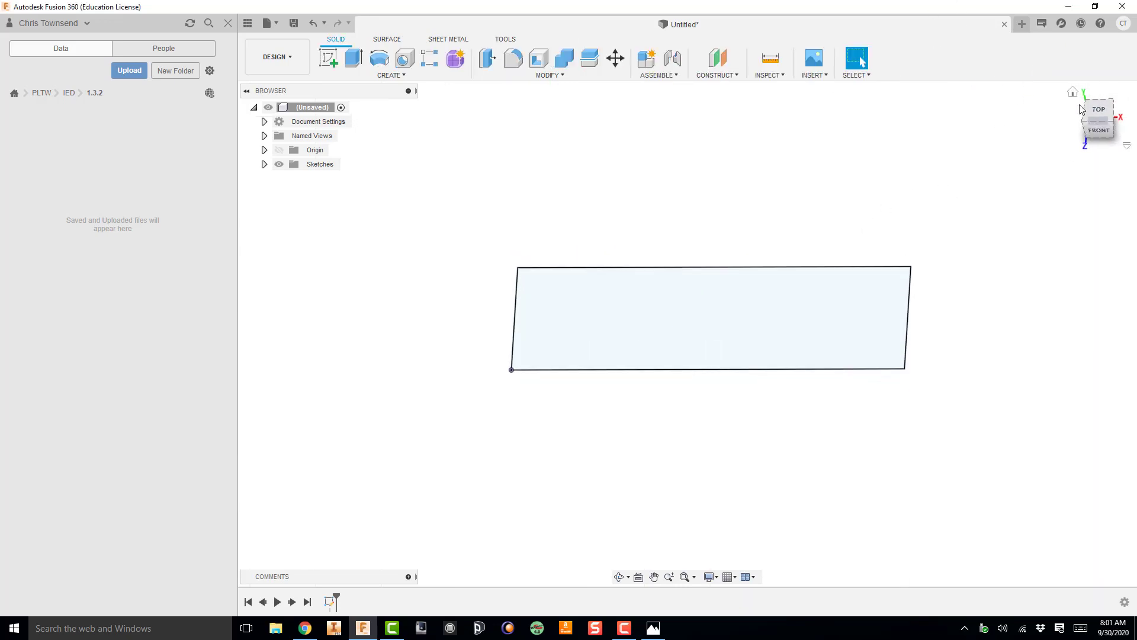
pyautogui.press('e')
pyautogui.moveTo(709, 306); pyautogui.dragTo(706, 273)
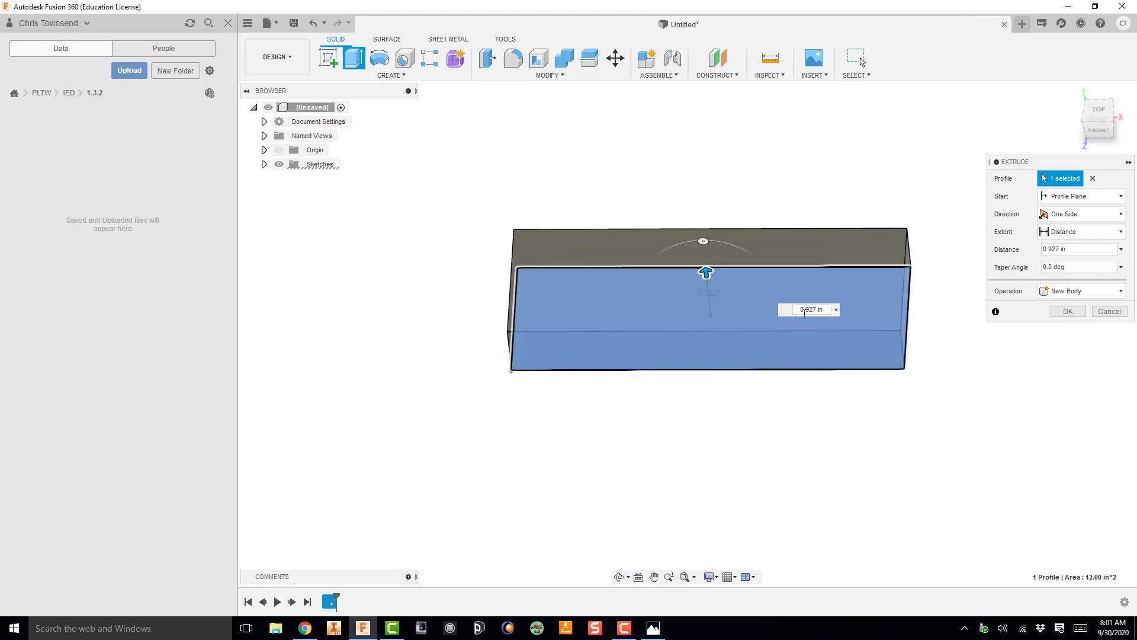
pyautogui.moveTo(804, 311); pyautogui.dragTo(825, 310)
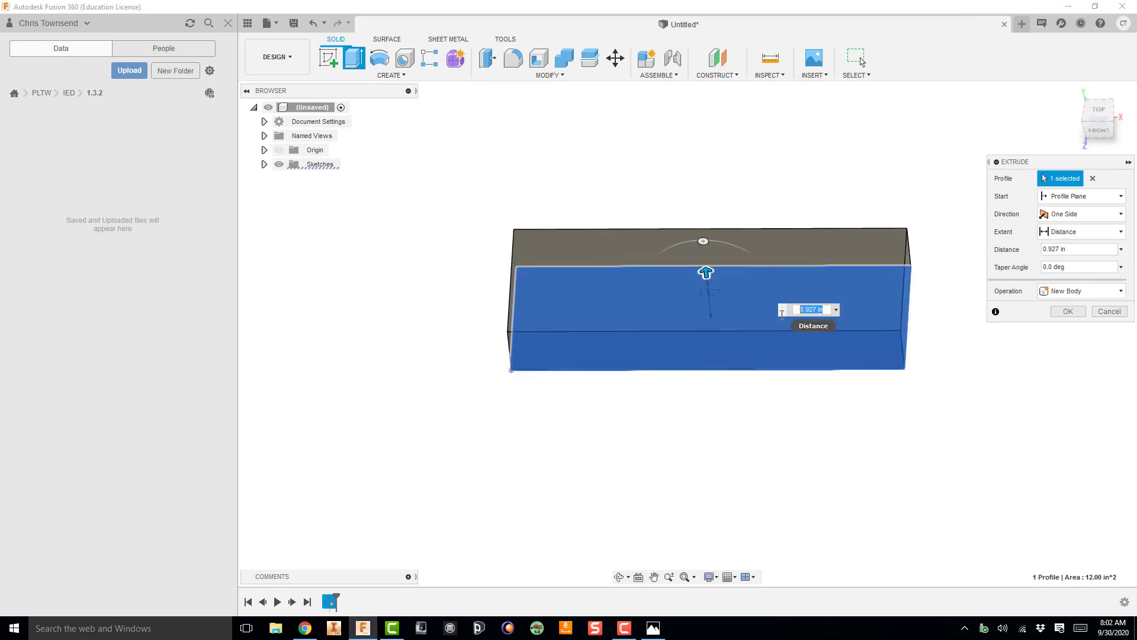
pyautogui.write('3')
pyautogui.press('Return')
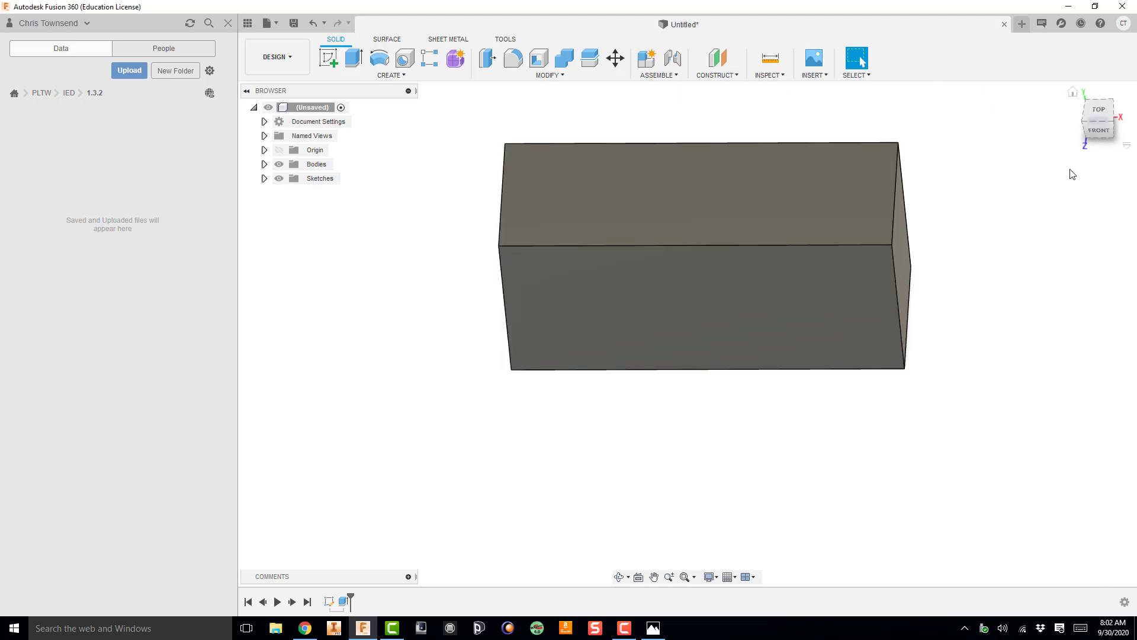
# Step: Start a sketch on the block's top face and draw a horizontal centerline between the midpoints of its two short edges
pyautogui.click(1097, 122)
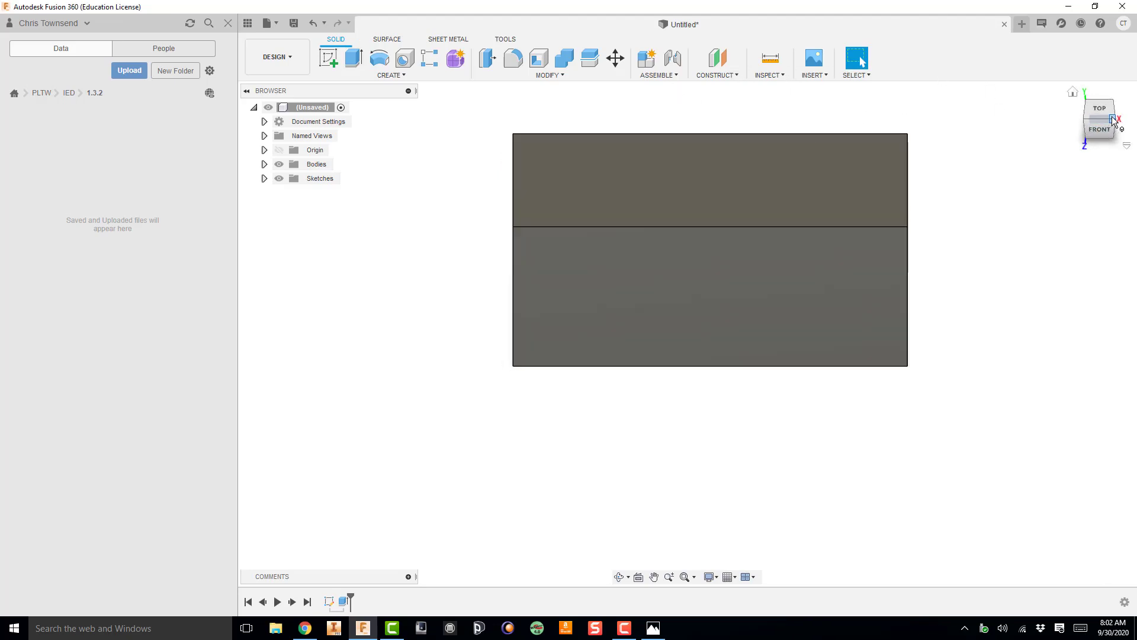
pyautogui.click(1113, 120)
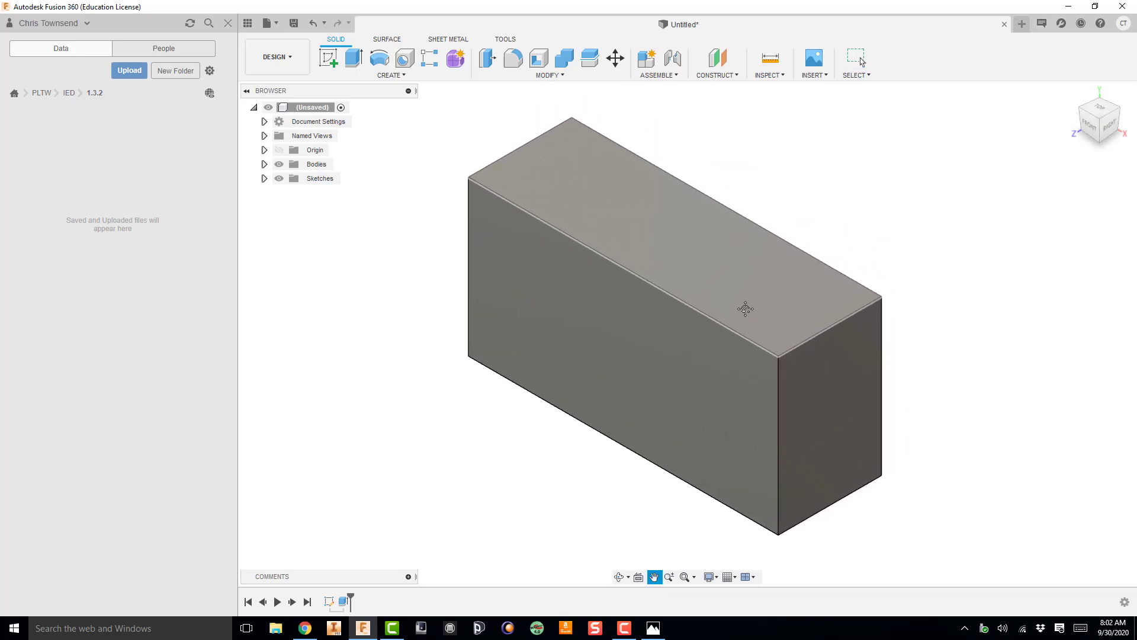
pyautogui.click(653, 628)
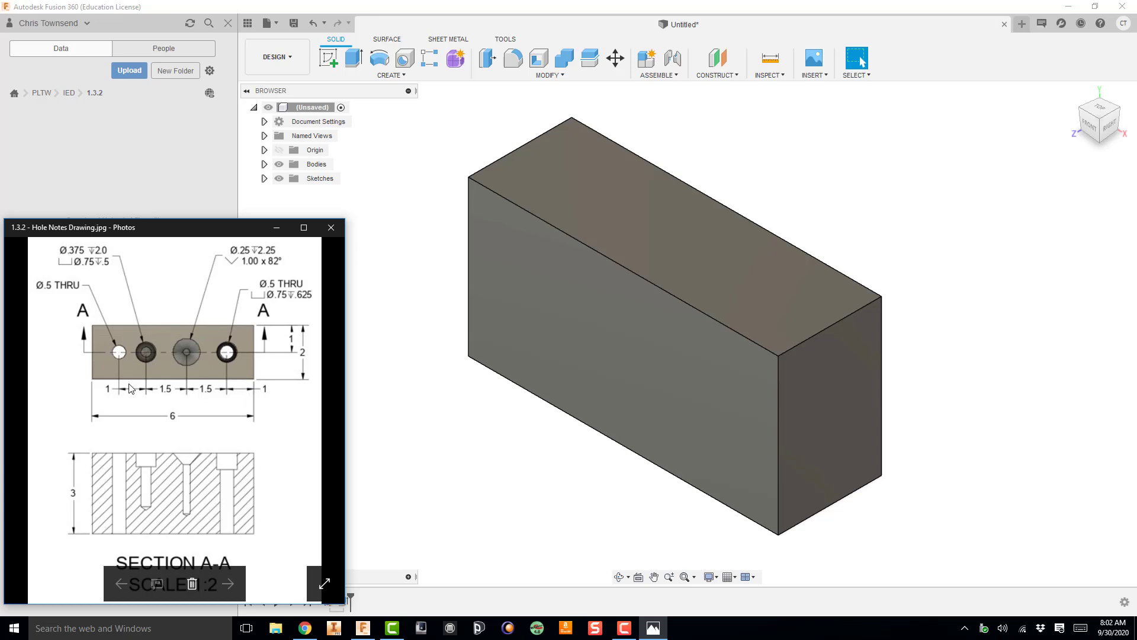
pyautogui.click(329, 58)
pyautogui.click(617, 209)
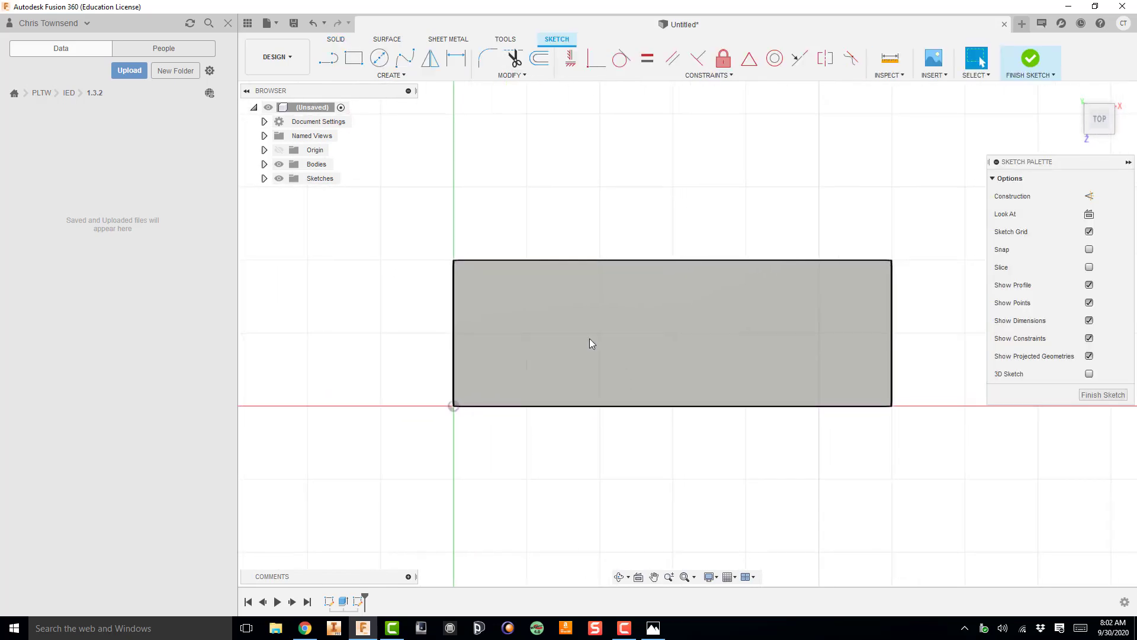
pyautogui.press('l')
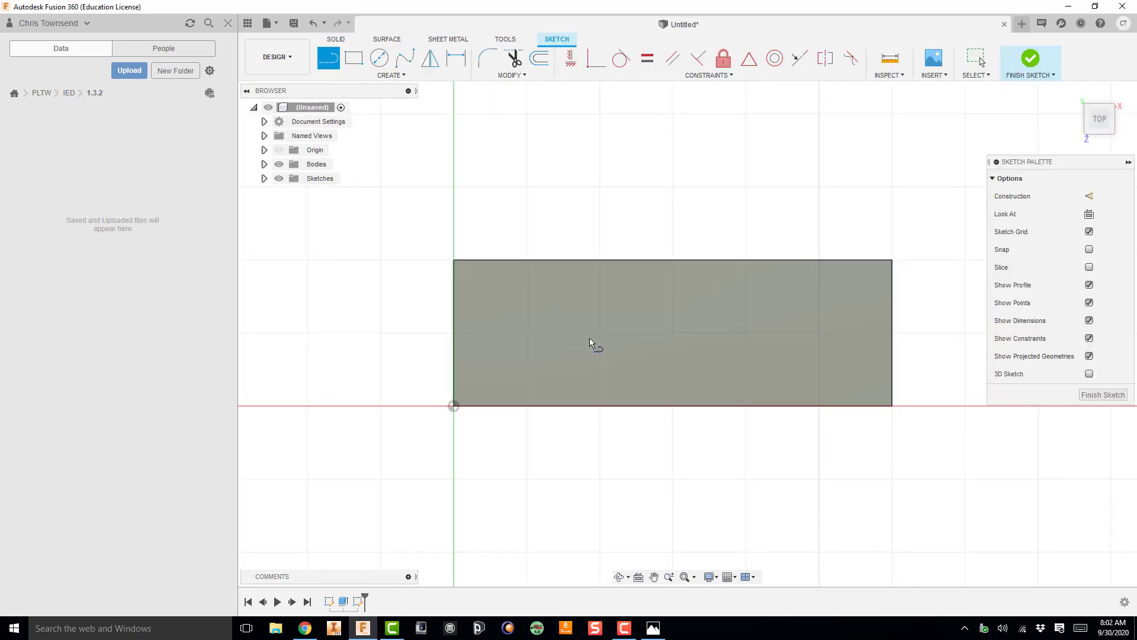
pyautogui.click(454, 332)
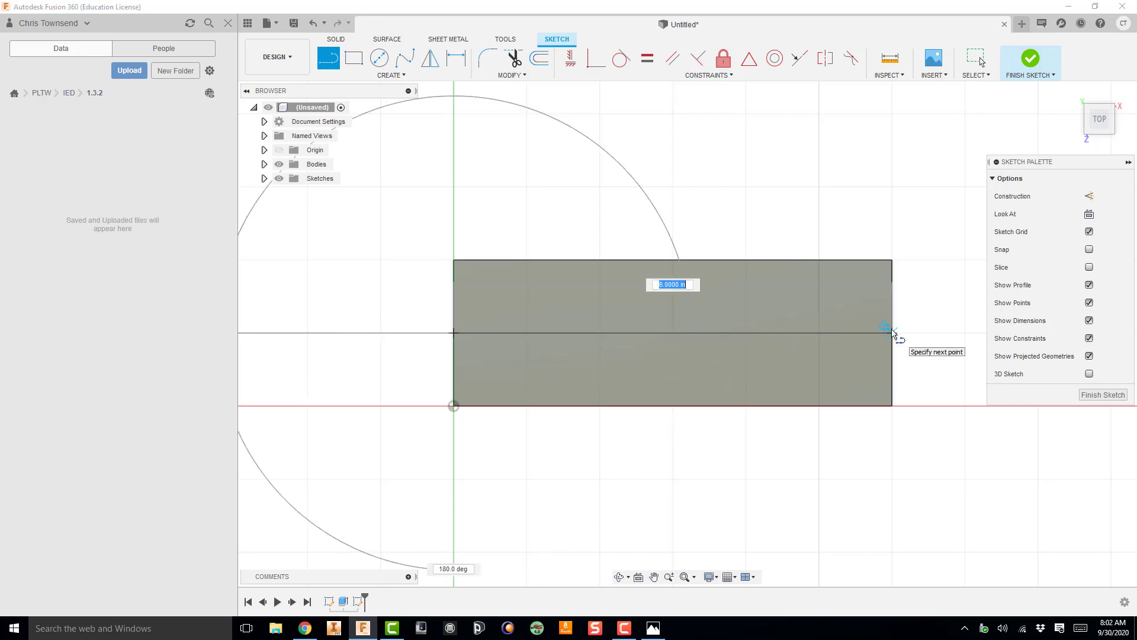
pyautogui.doubleClick(893, 332)
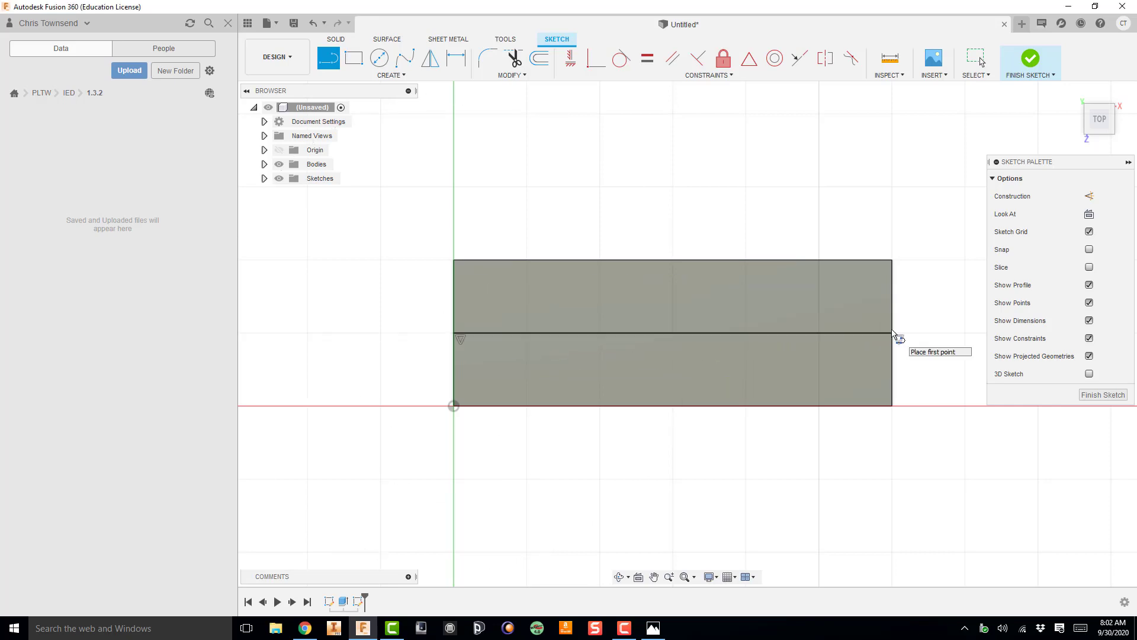
# Step: Place four sketch points along the centerline for the hole centers, the rightmost about 1.02 in from the block's right edge
pyautogui.click(406, 77)
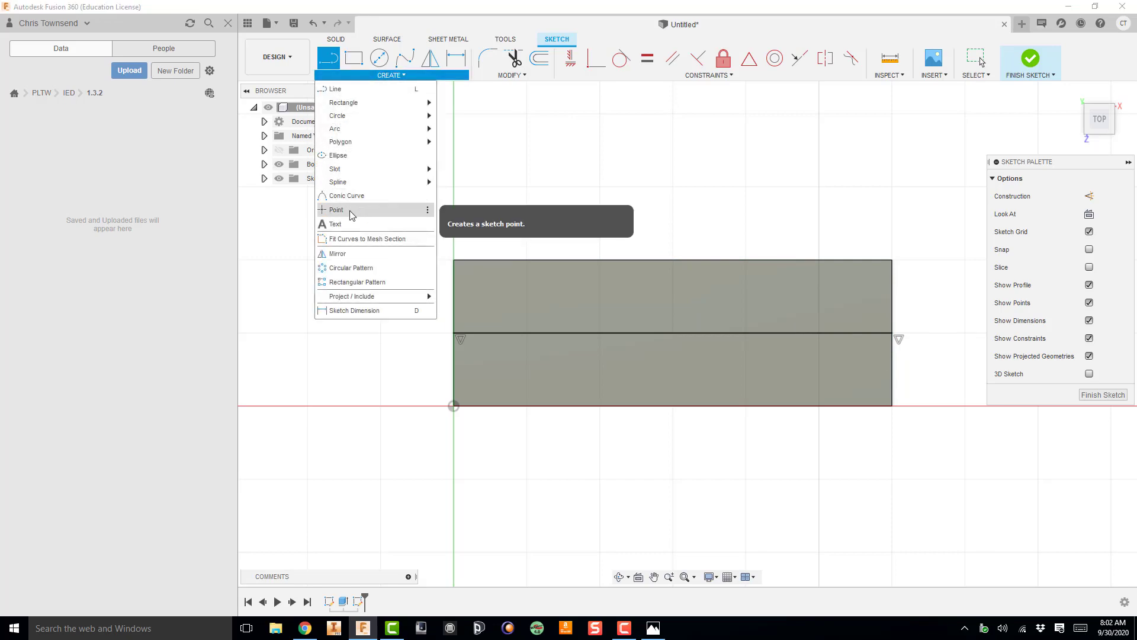
pyautogui.click(336, 210)
pyautogui.click(652, 627)
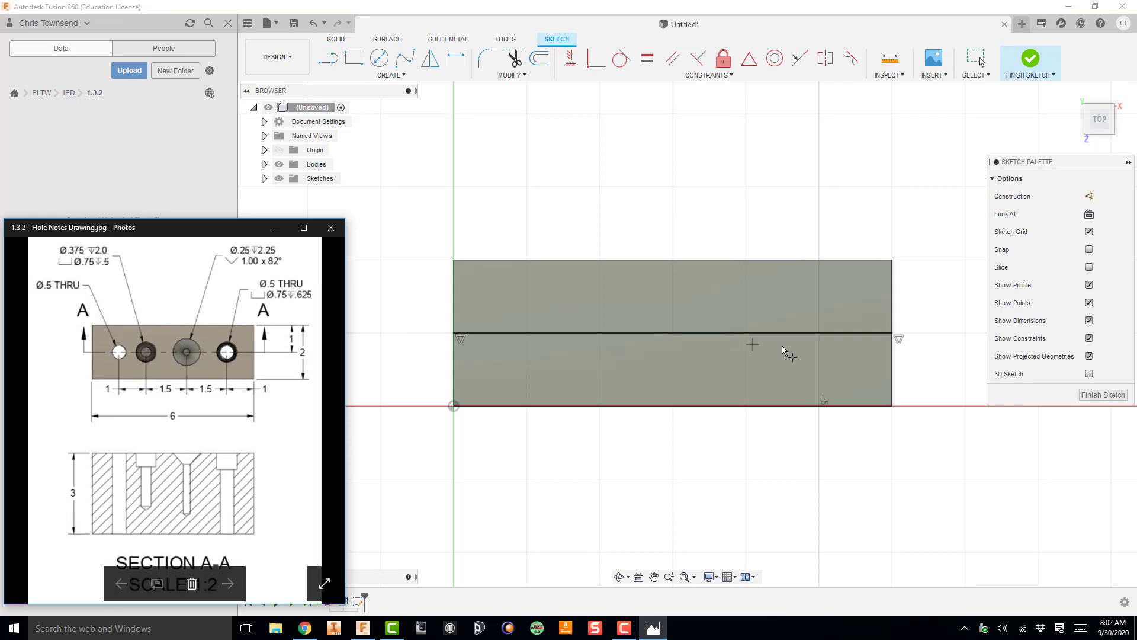
pyautogui.click(817, 333)
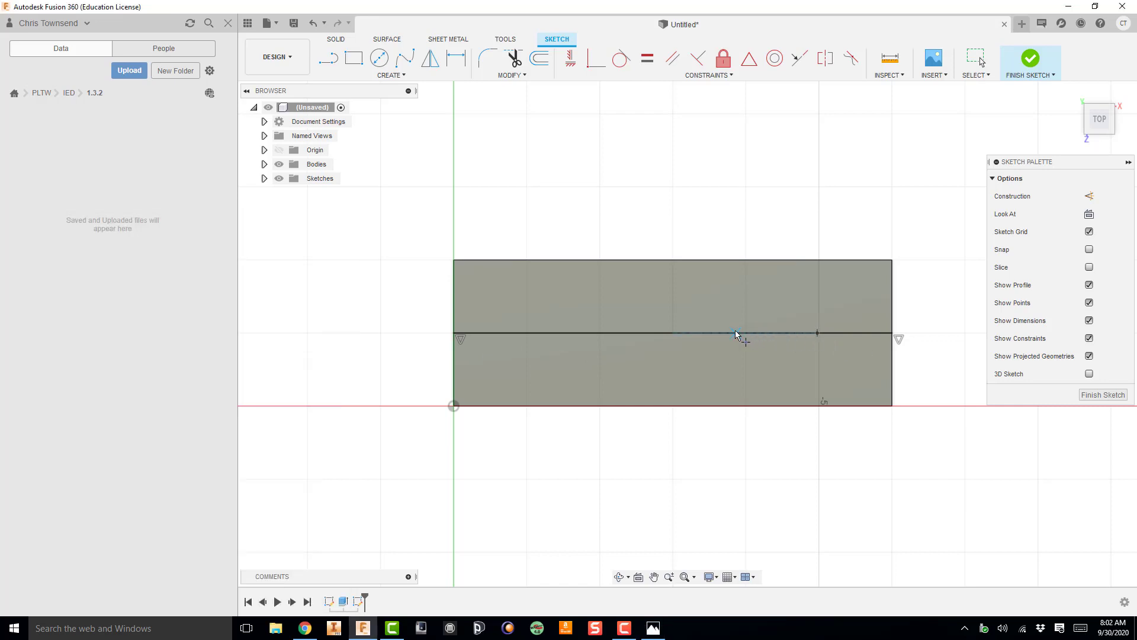
pyautogui.click(734, 332)
pyautogui.click(609, 333)
pyautogui.click(529, 333)
pyautogui.click(653, 628)
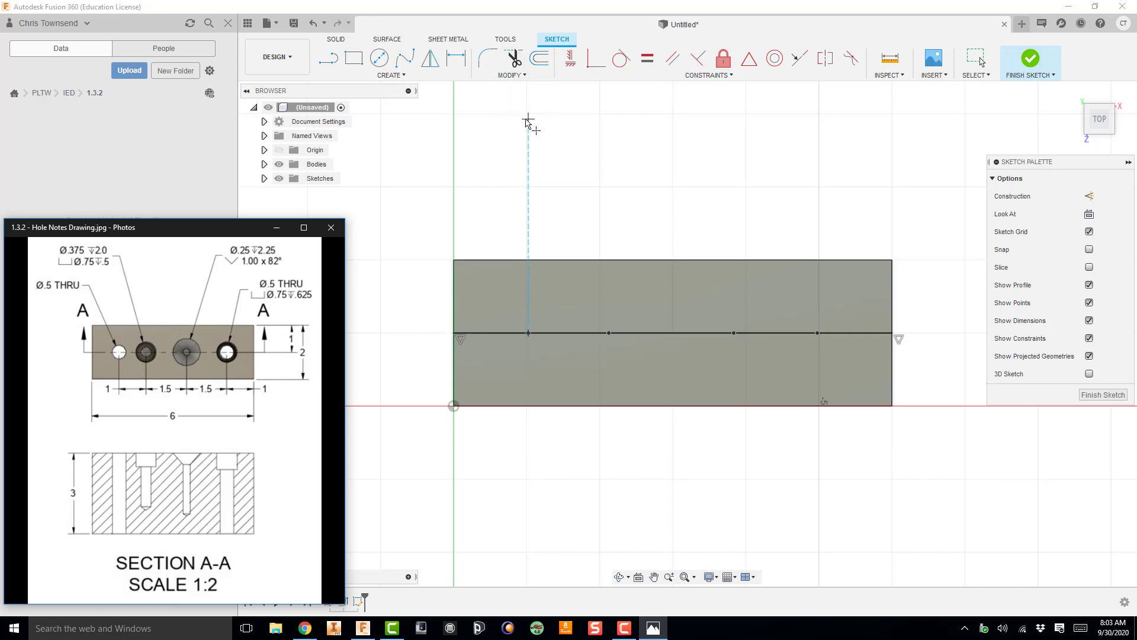
pyautogui.click(551, 137)
pyautogui.press('Escape')
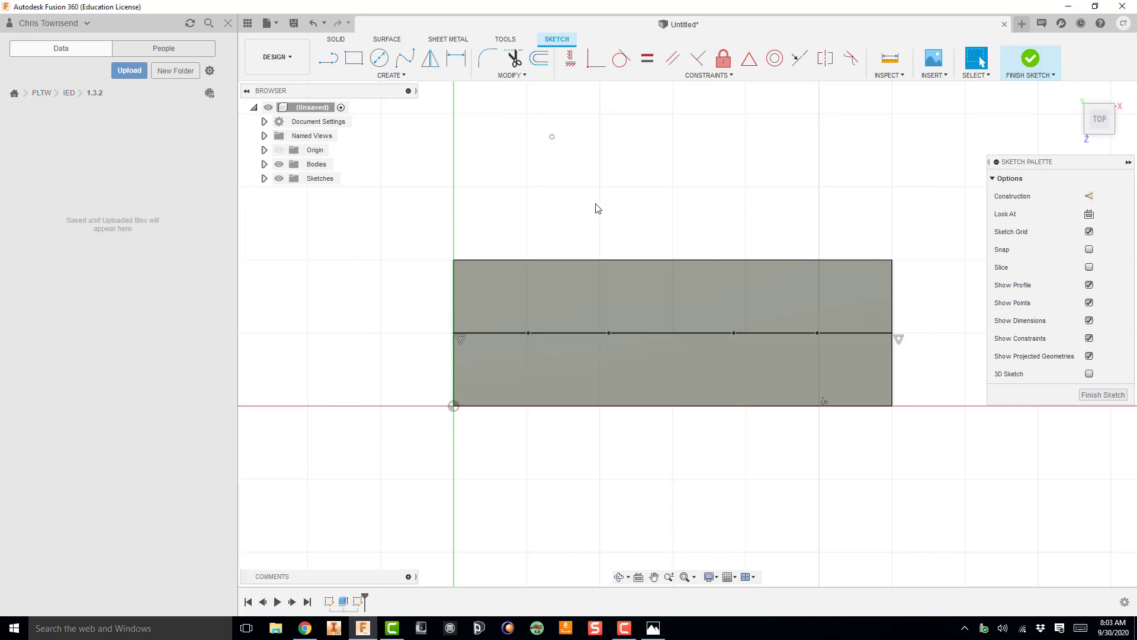
# Step: Dimension the rightmost point 1 in from the block's right edge
pyautogui.press('d')
pyautogui.click(891, 357)
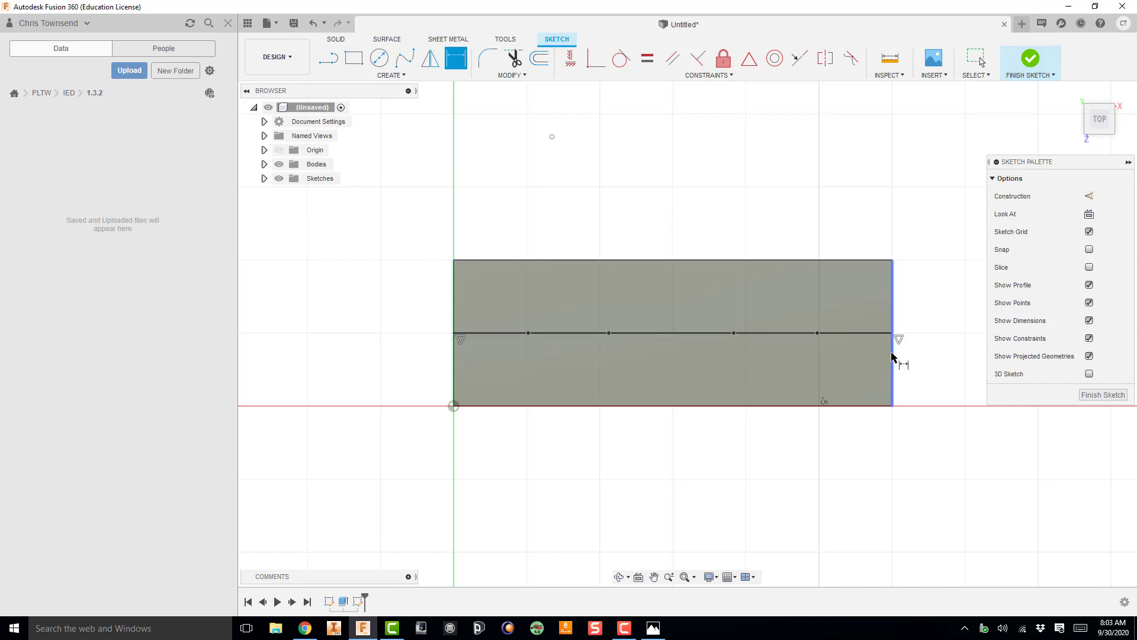
pyautogui.click(817, 333)
pyautogui.click(852, 448)
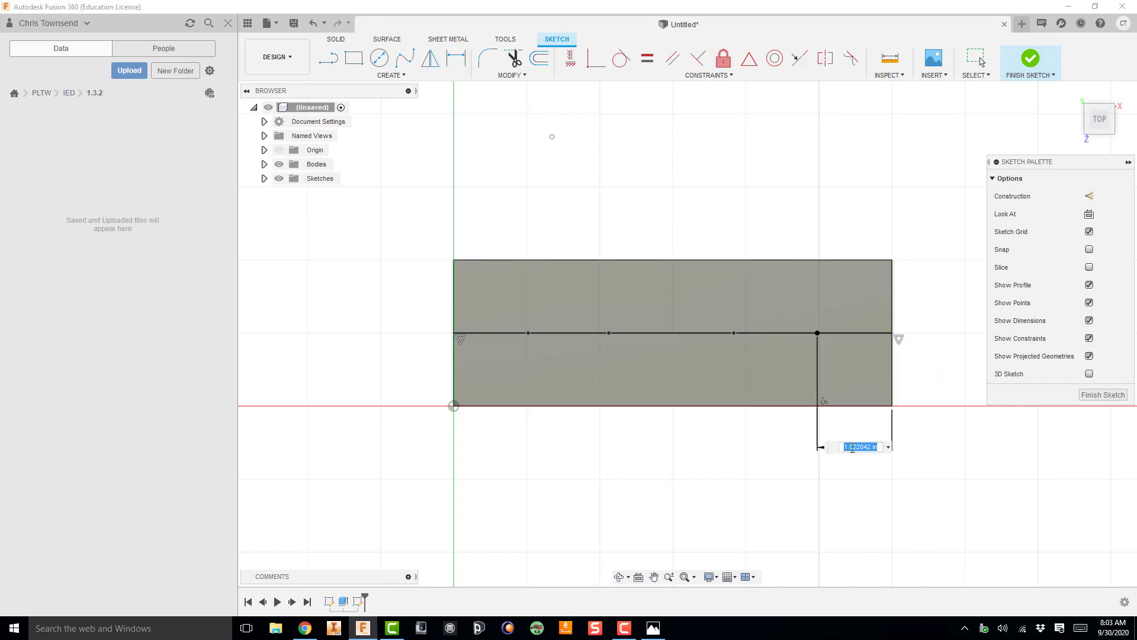
pyautogui.write('1')
pyautogui.press('Return')
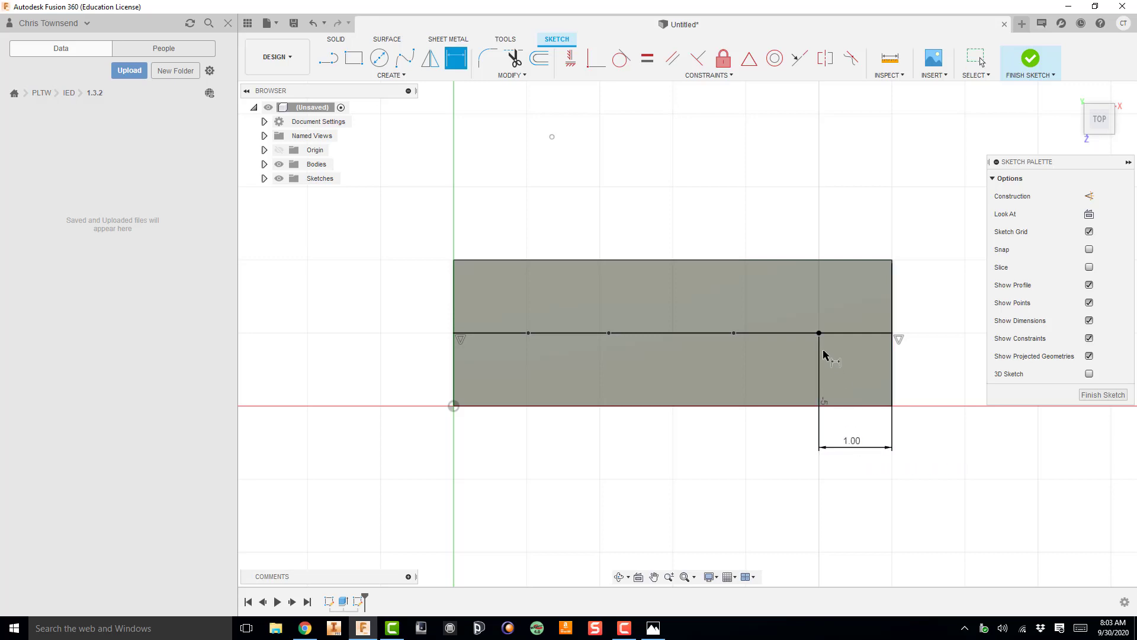
# Step: Dimension the spacing between the rightmost point and its neighbor on the centerline as 1.5 in
pyautogui.click(819, 333)
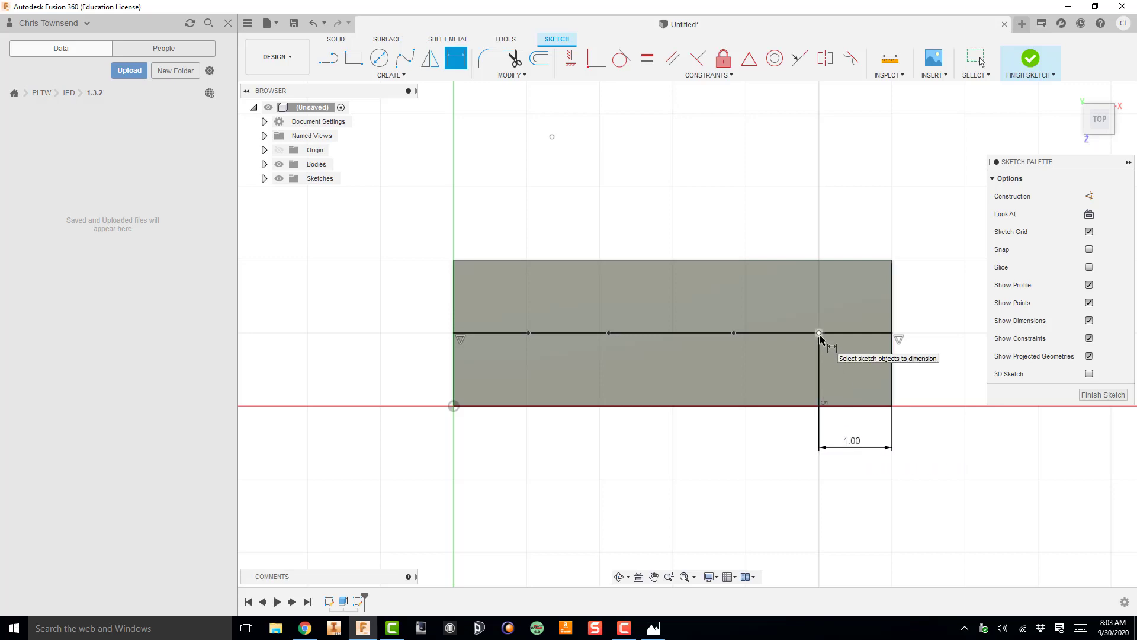
pyautogui.click(733, 333)
pyautogui.click(770, 448)
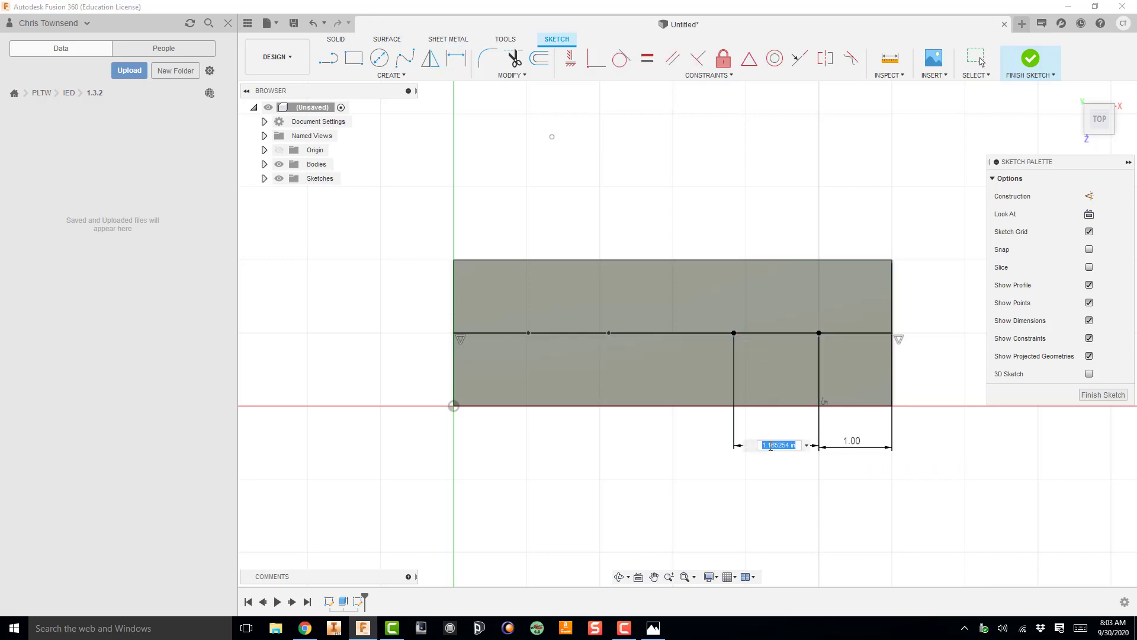
pyautogui.write('1.5')
pyautogui.press('Return')
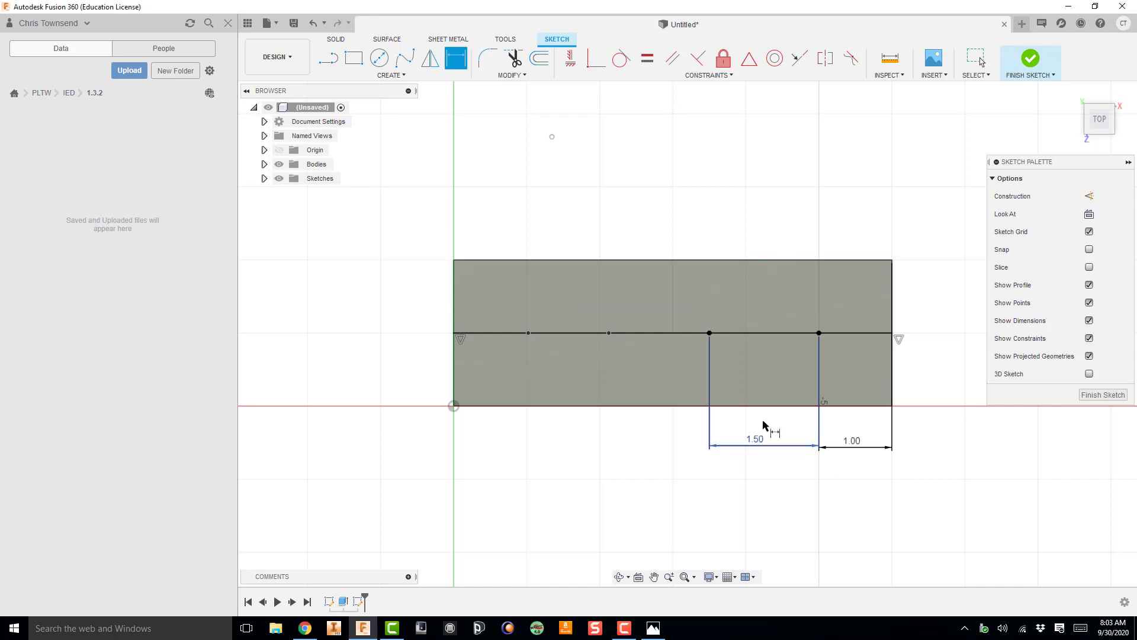
# Step: Dimension the spacing between the two middle points on the centerline as 1.5 in
pyautogui.click(709, 333)
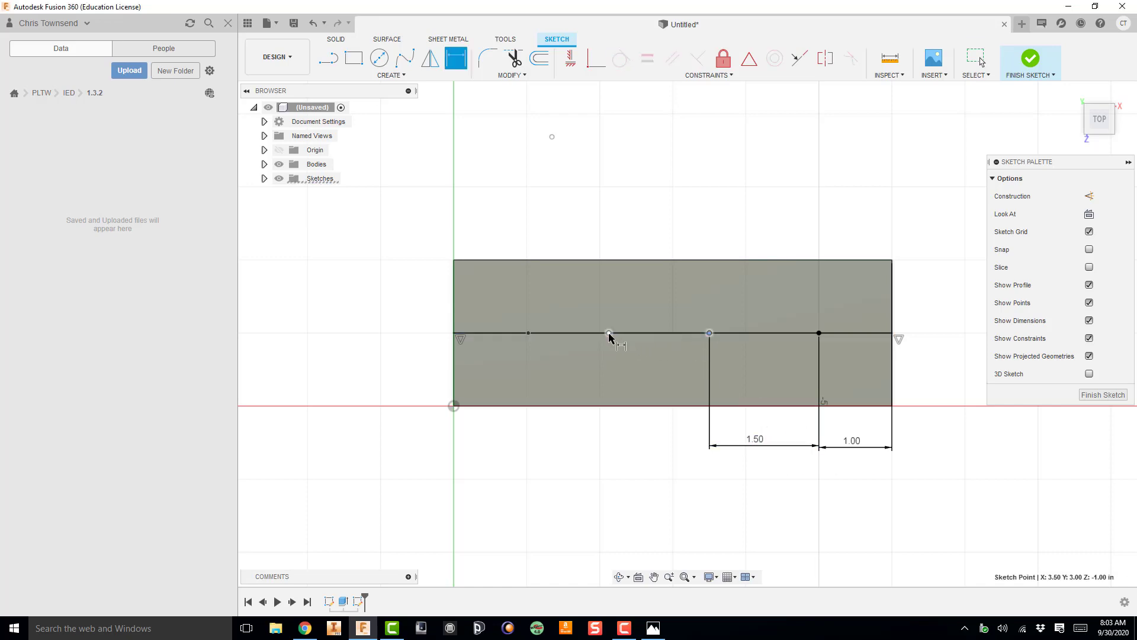
pyautogui.click(609, 333)
pyautogui.click(657, 445)
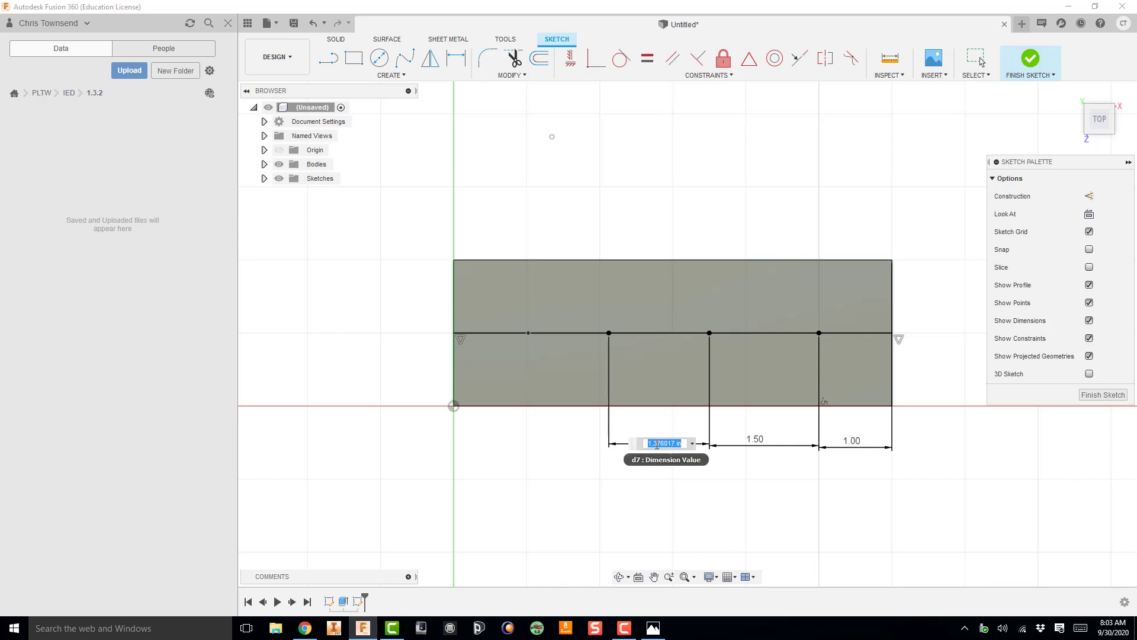
pyautogui.write('1.5')
pyautogui.press('Return')
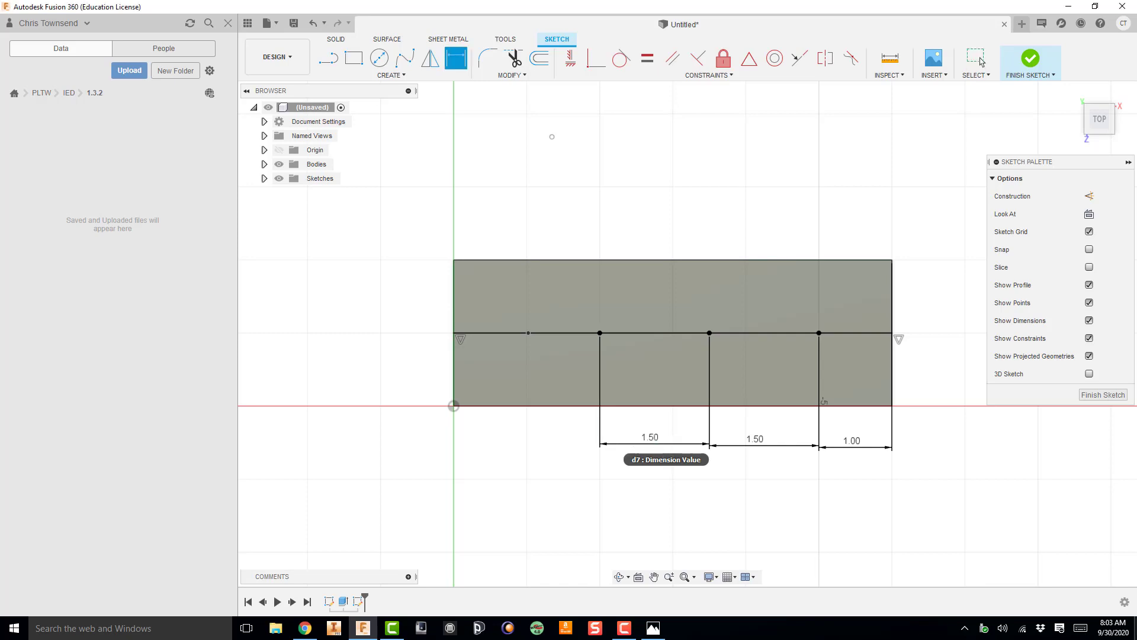
# Step: Dimension the spacing between the two leftmost points on the centerline as 1 in
pyautogui.click(600, 333)
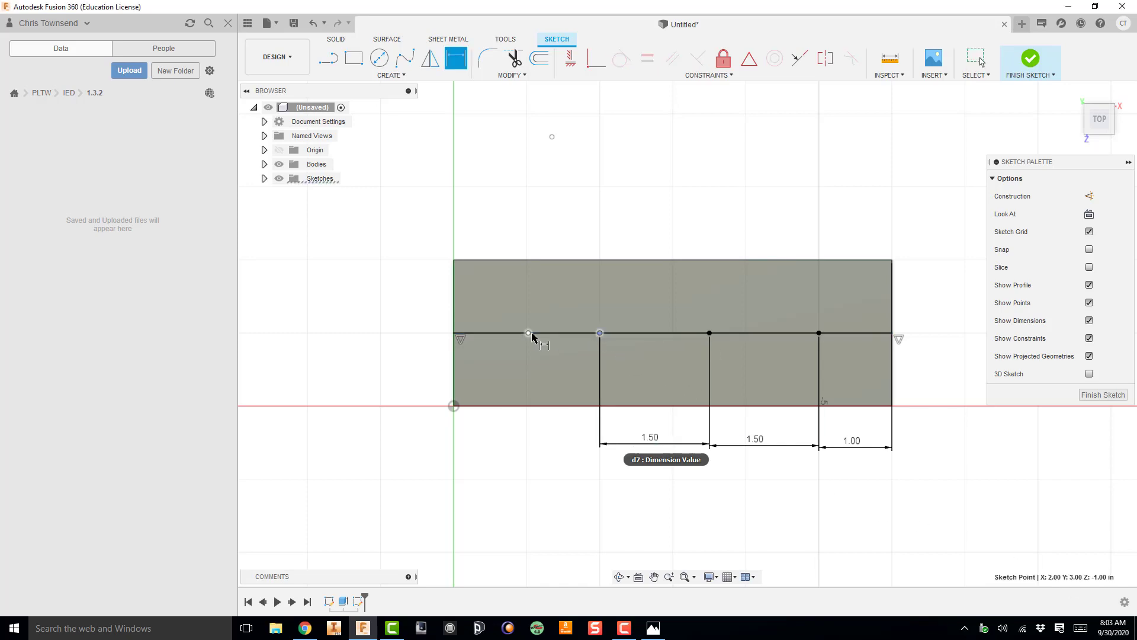
pyautogui.click(528, 332)
pyautogui.click(559, 440)
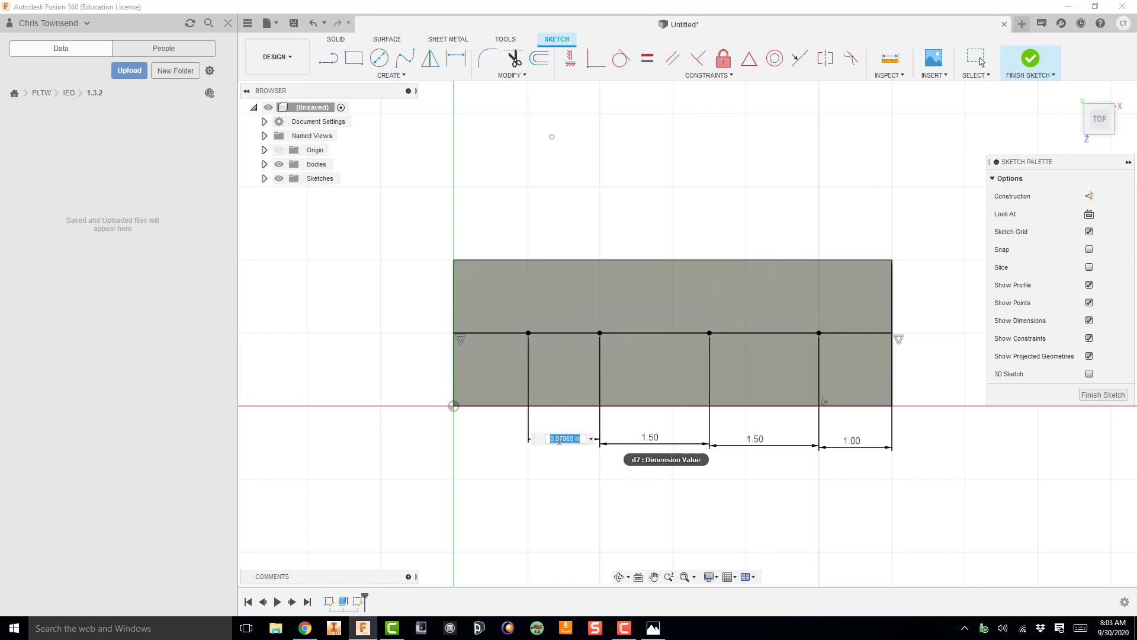
pyautogui.write('1')
pyautogui.press('Return')
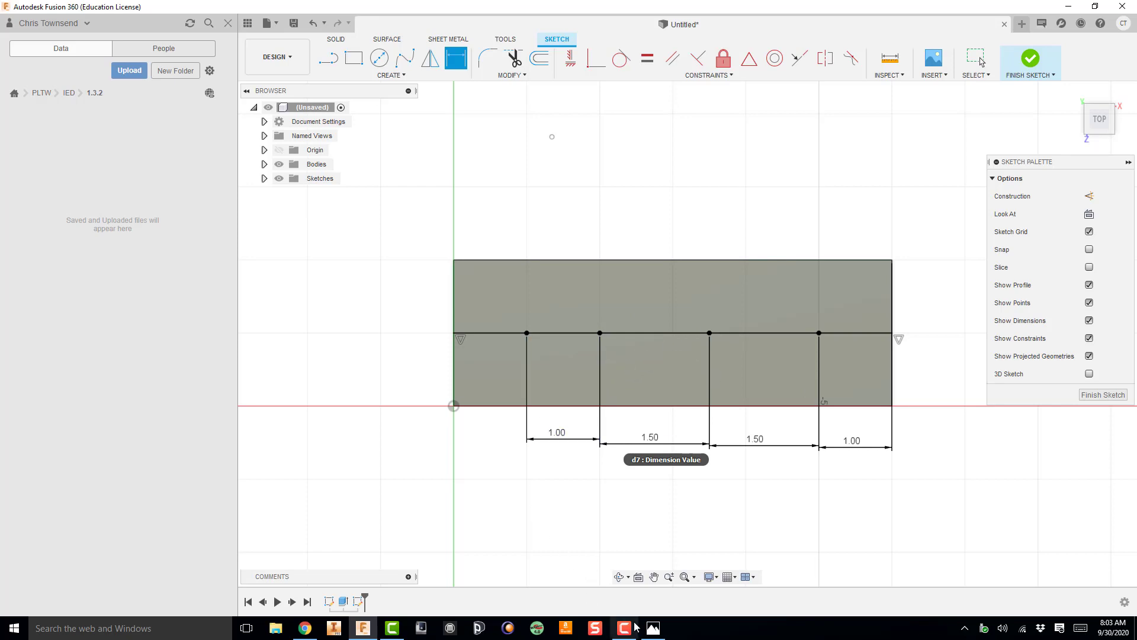
# Step: Check the point spacing against the Hole Notes drawing and finish the sketch
pyautogui.click(653, 628)
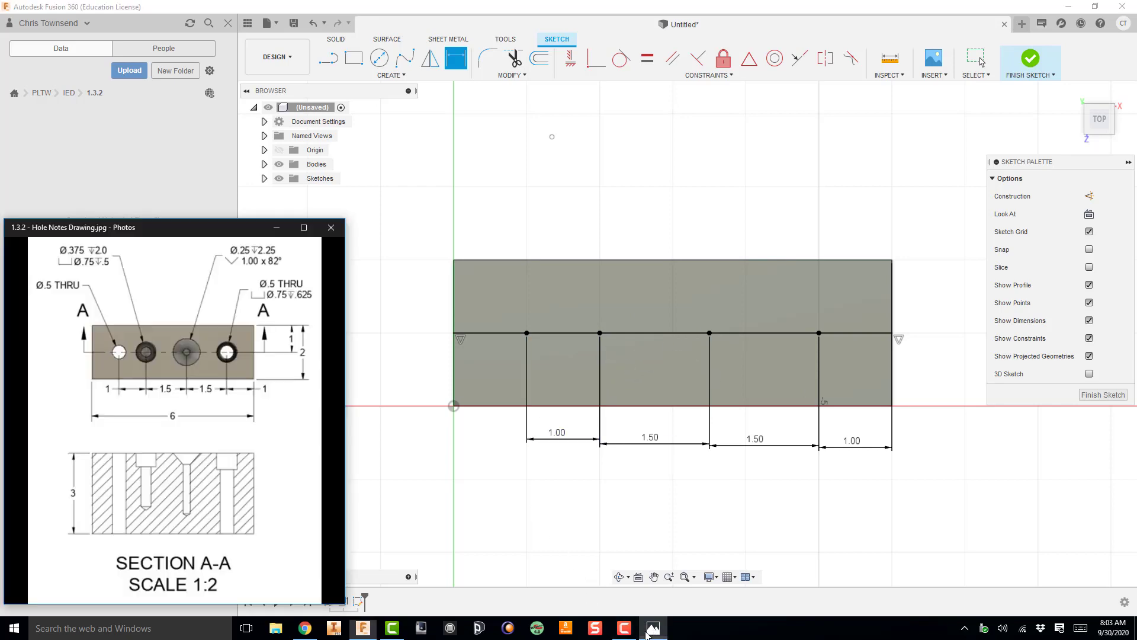
pyautogui.click(409, 322)
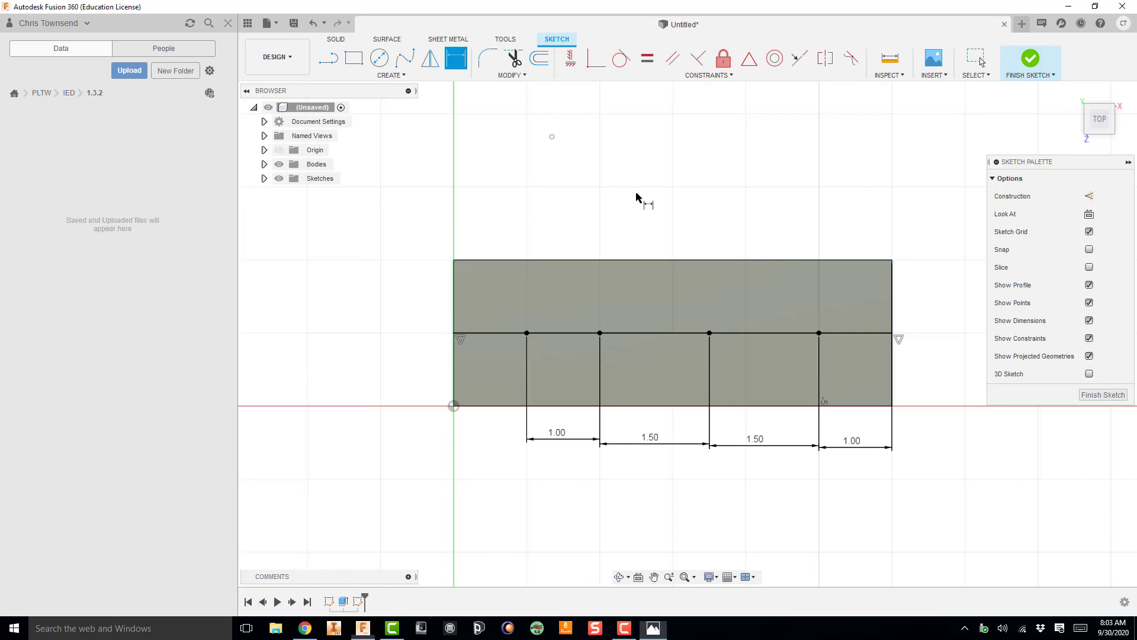
pyautogui.click(1031, 60)
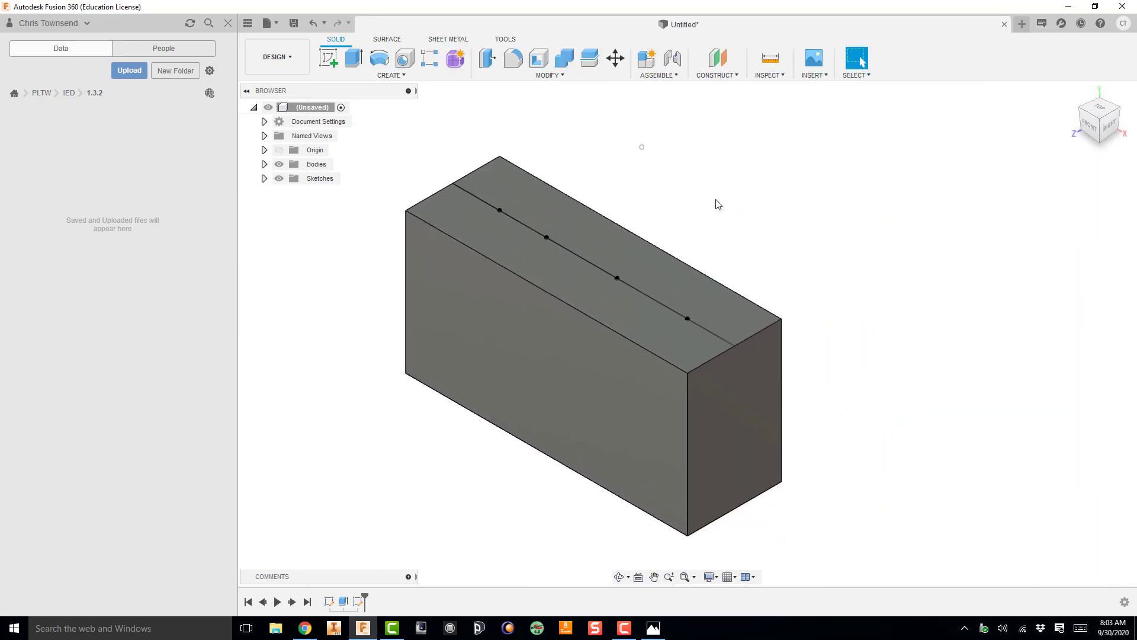
# Step: Cut a 0.5 in counterbored hole through all at the rightmost point, with a 0.75 in counterbore 0.625 in deep
pyautogui.click(688, 318)
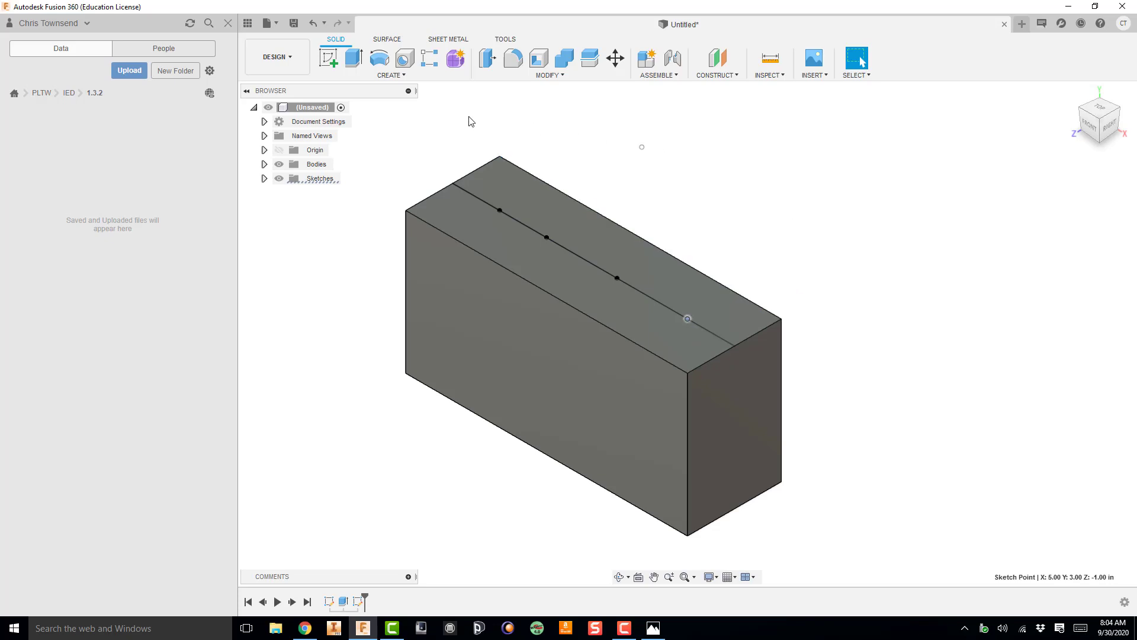
pyautogui.click(403, 57)
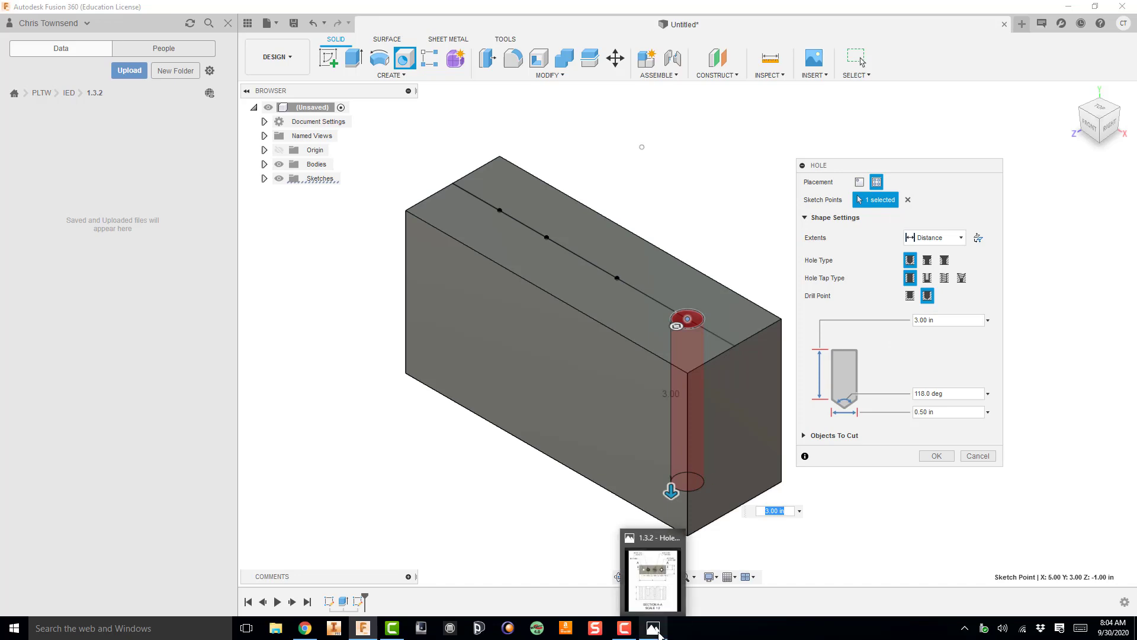
pyautogui.click(655, 629)
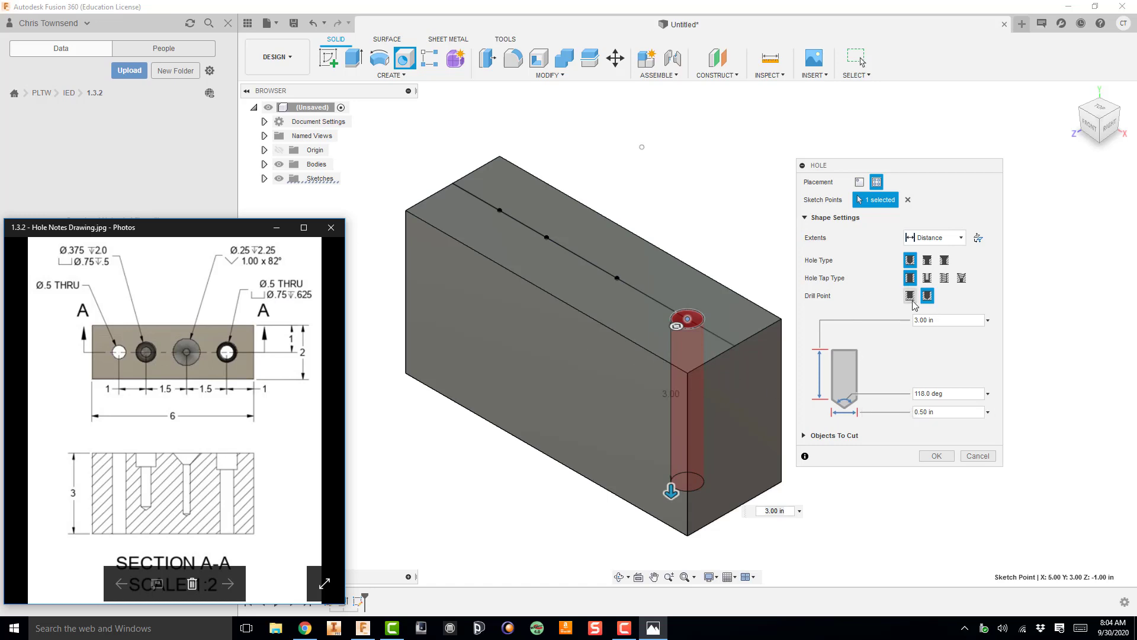
pyautogui.click(890, 261)
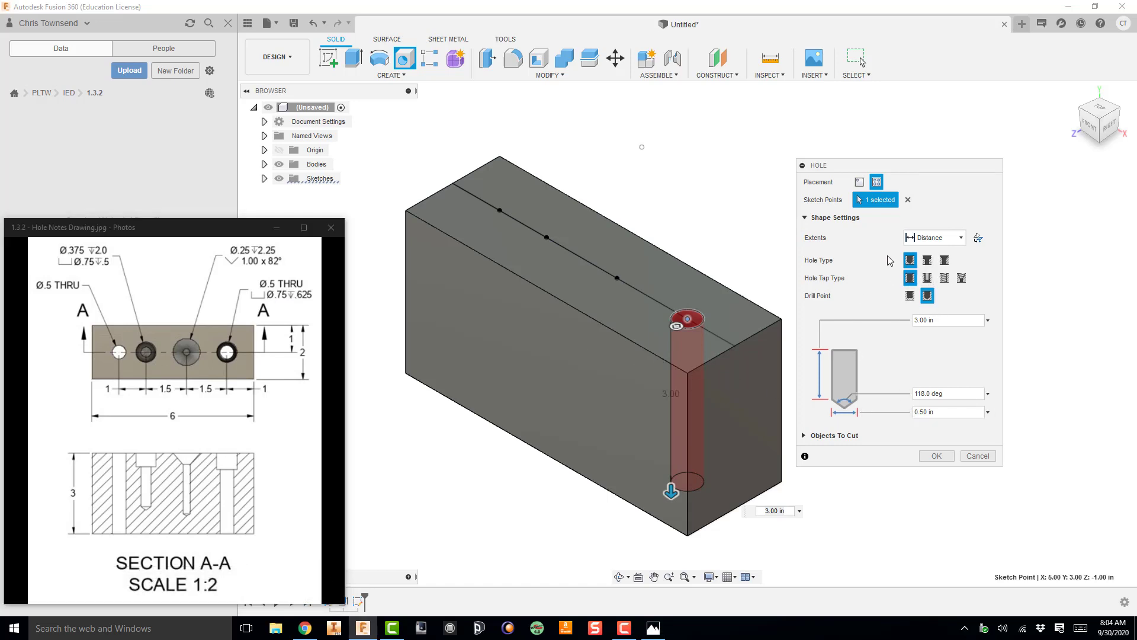
pyautogui.click(928, 260)
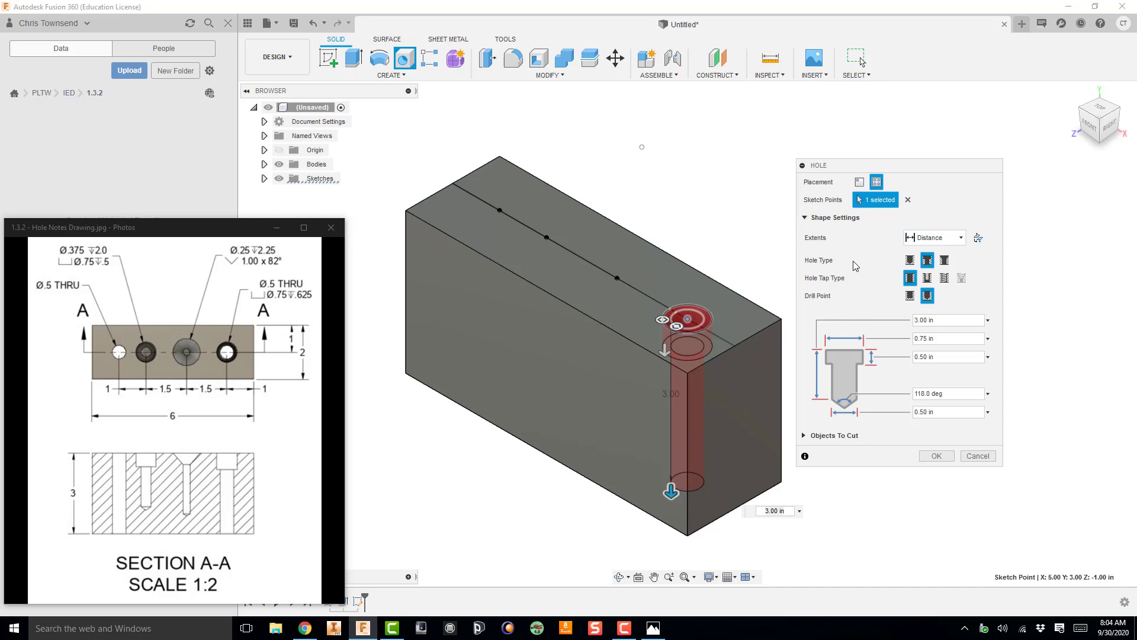
pyautogui.click(938, 239)
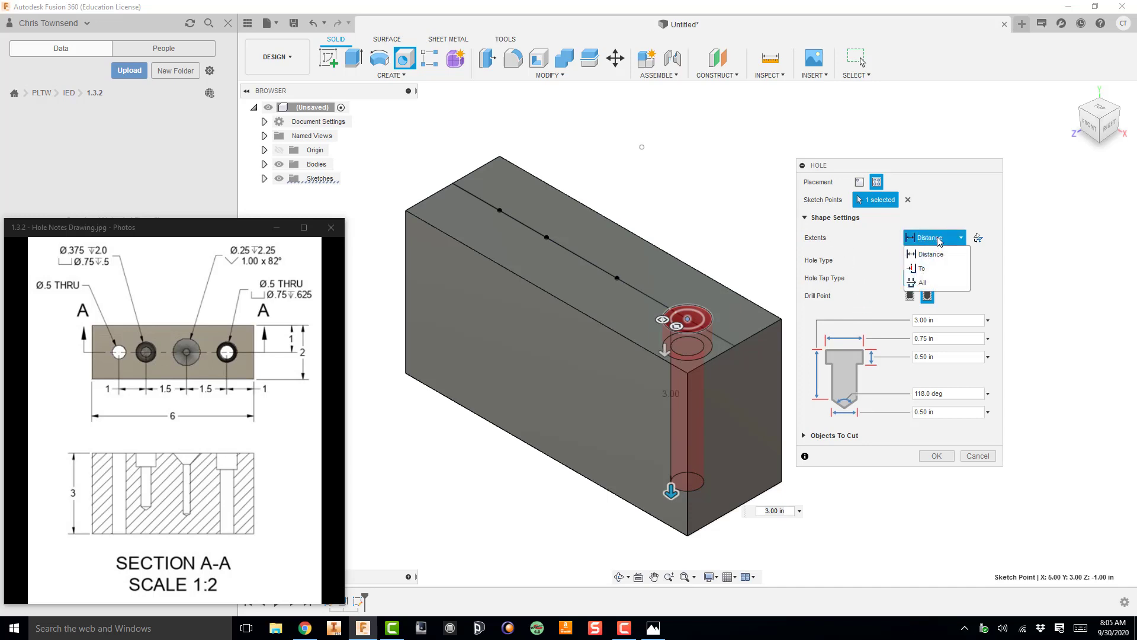
pyautogui.click(933, 283)
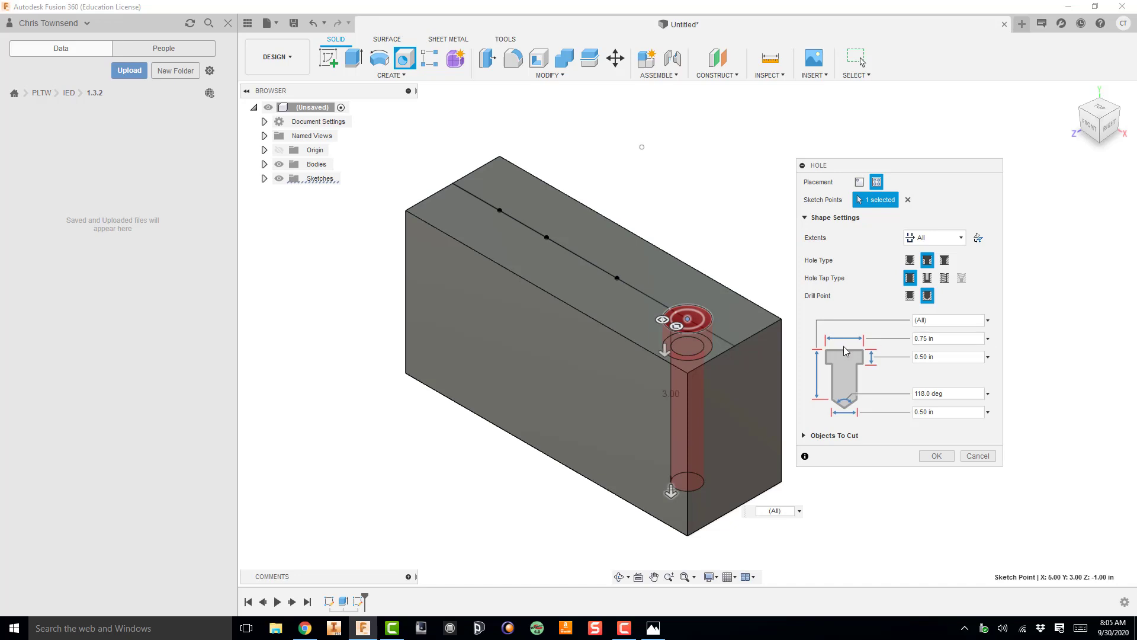
pyautogui.click(947, 355)
pyautogui.write('.625')
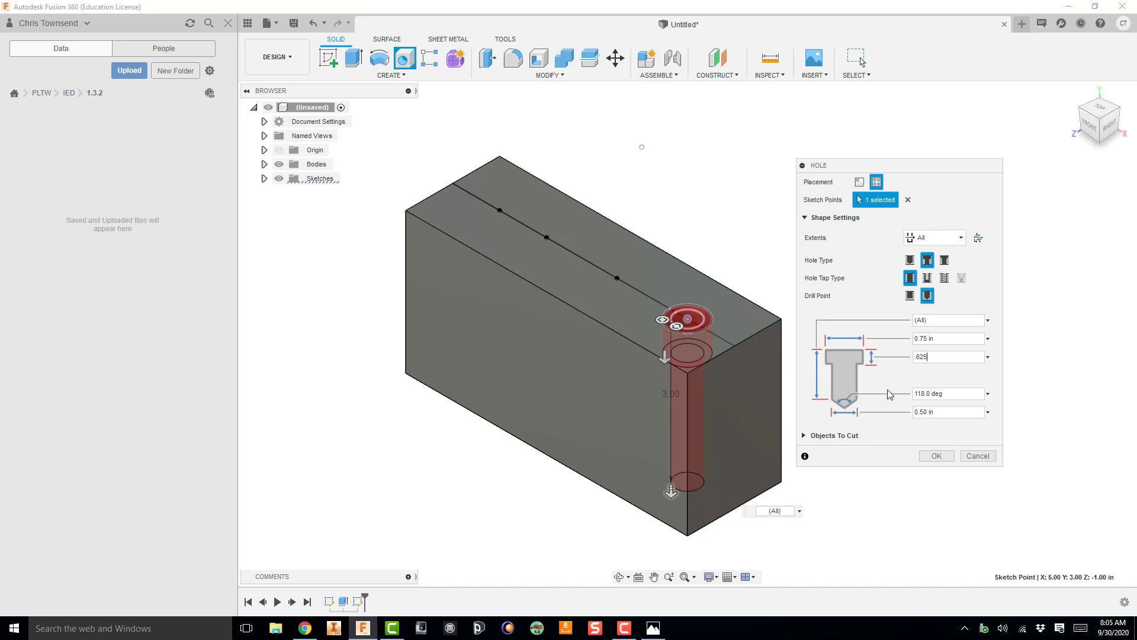
pyautogui.click(937, 456)
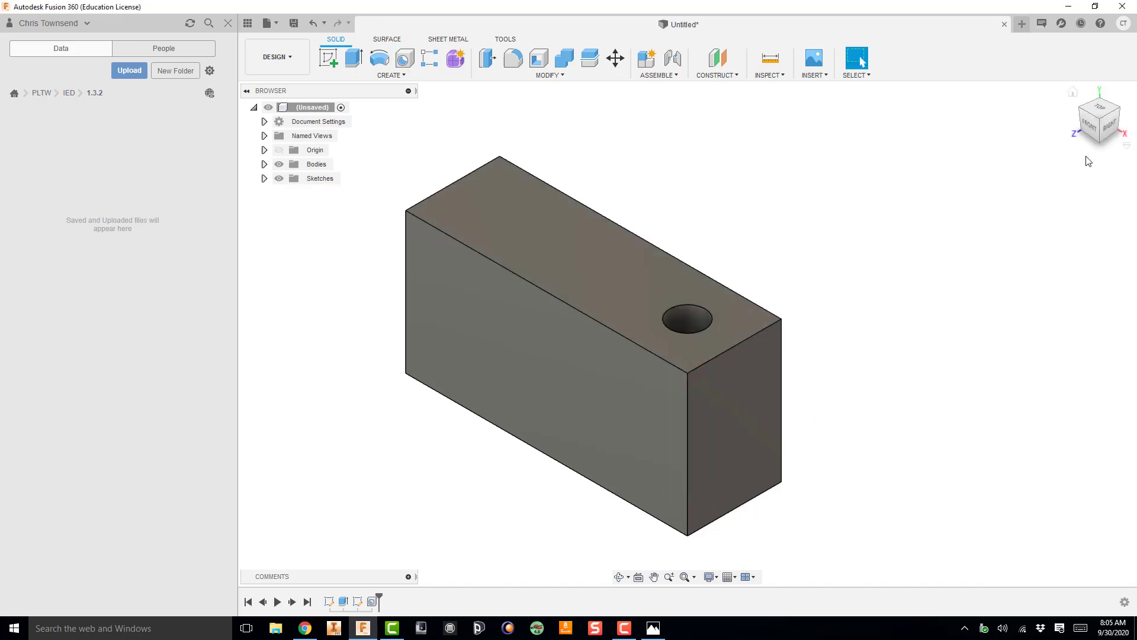
# Step: Make Sketch2, which contains the hole center points, visible again on the block
pyautogui.moveTo(1094, 121)
pyautogui.mouseDown()
pyautogui.moveTo(1083, 171)
pyautogui.moveTo(1086, 132)
pyautogui.mouseUp()
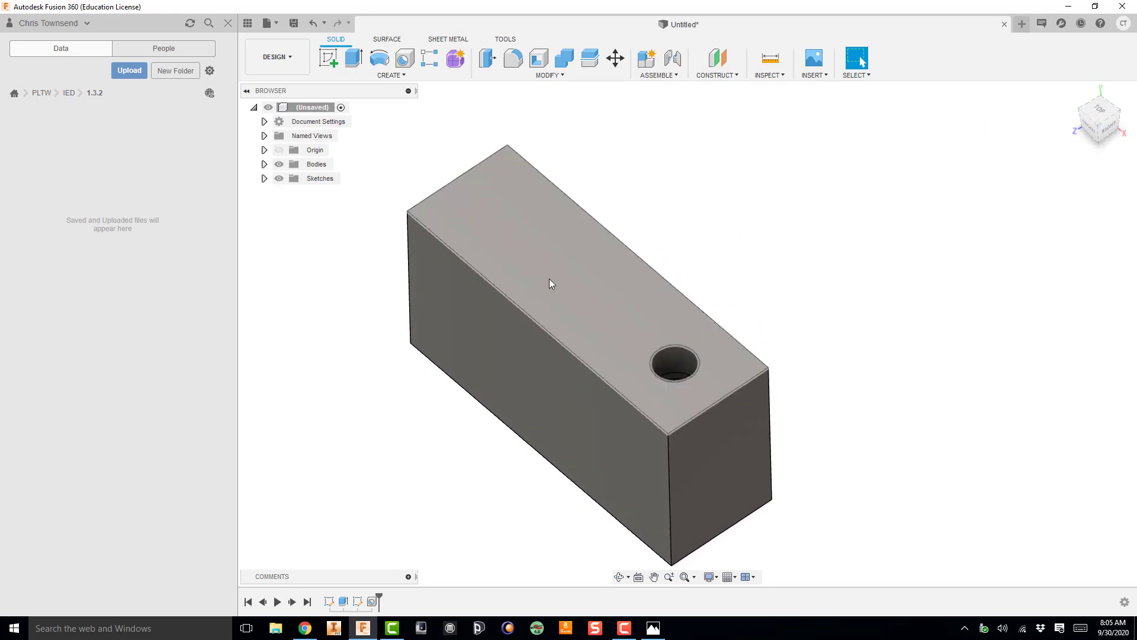
pyautogui.click(1098, 125)
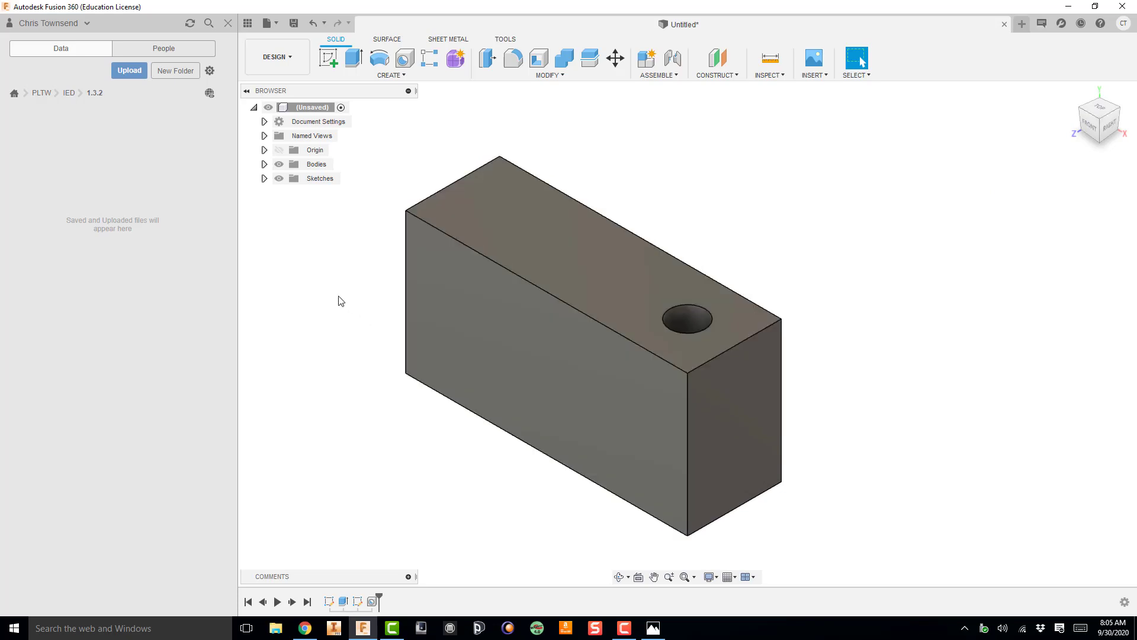
pyautogui.click(264, 179)
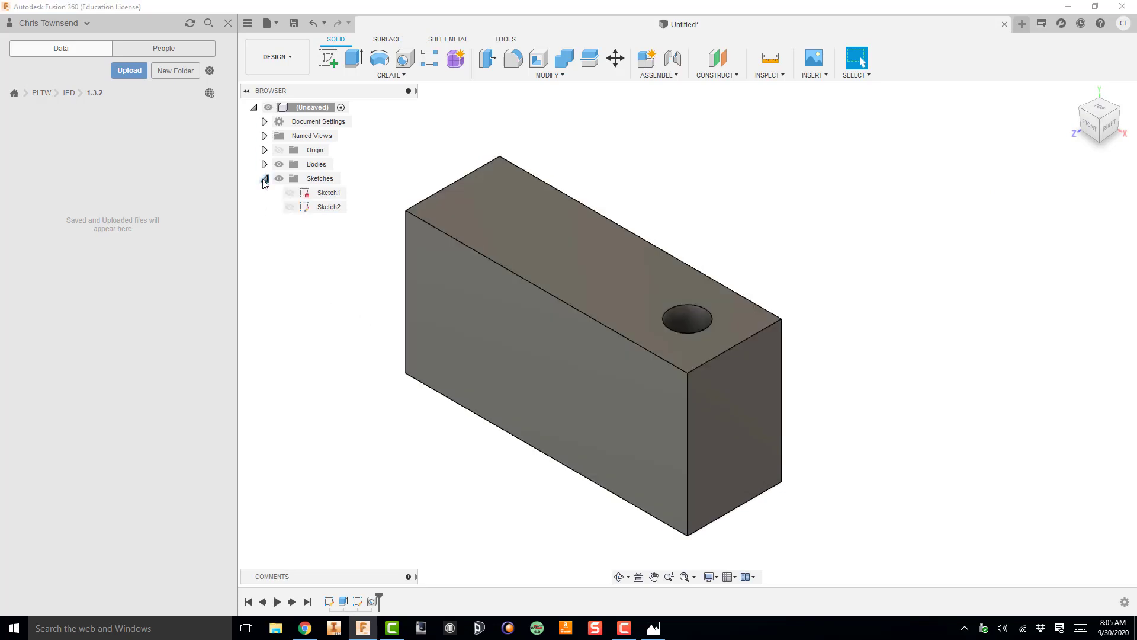
pyautogui.click(295, 209)
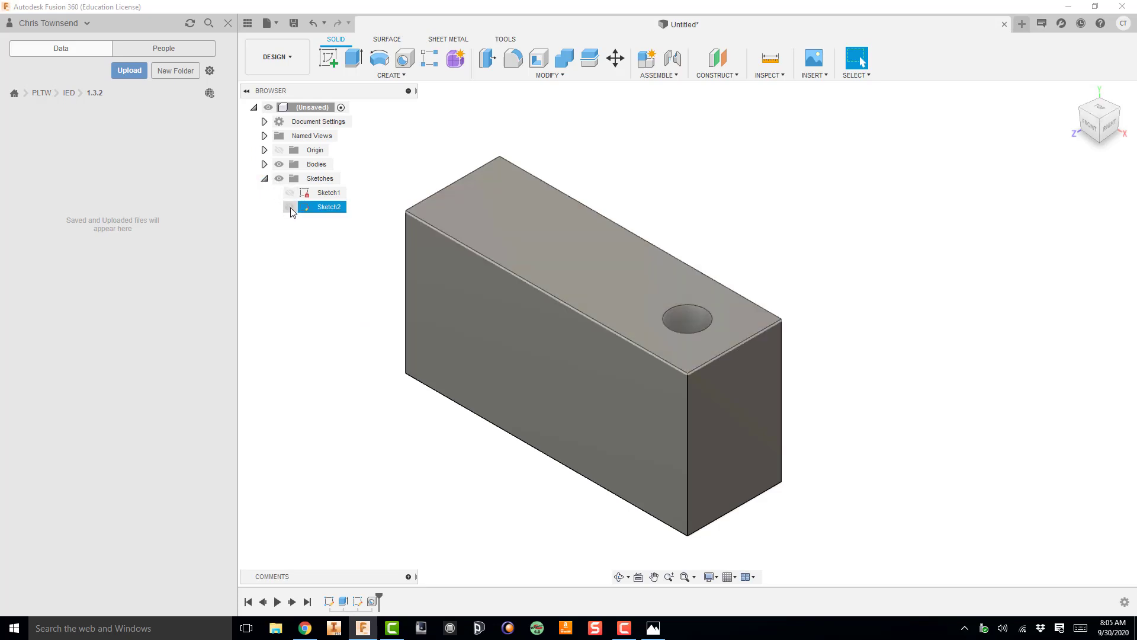
pyautogui.click(289, 208)
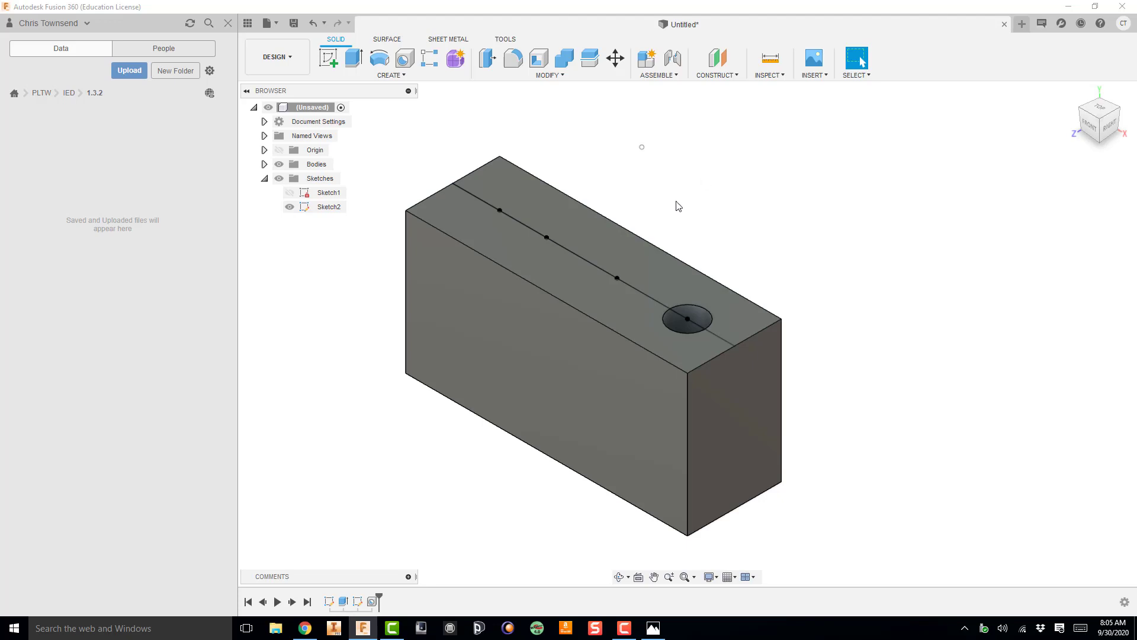
pyautogui.click(617, 278)
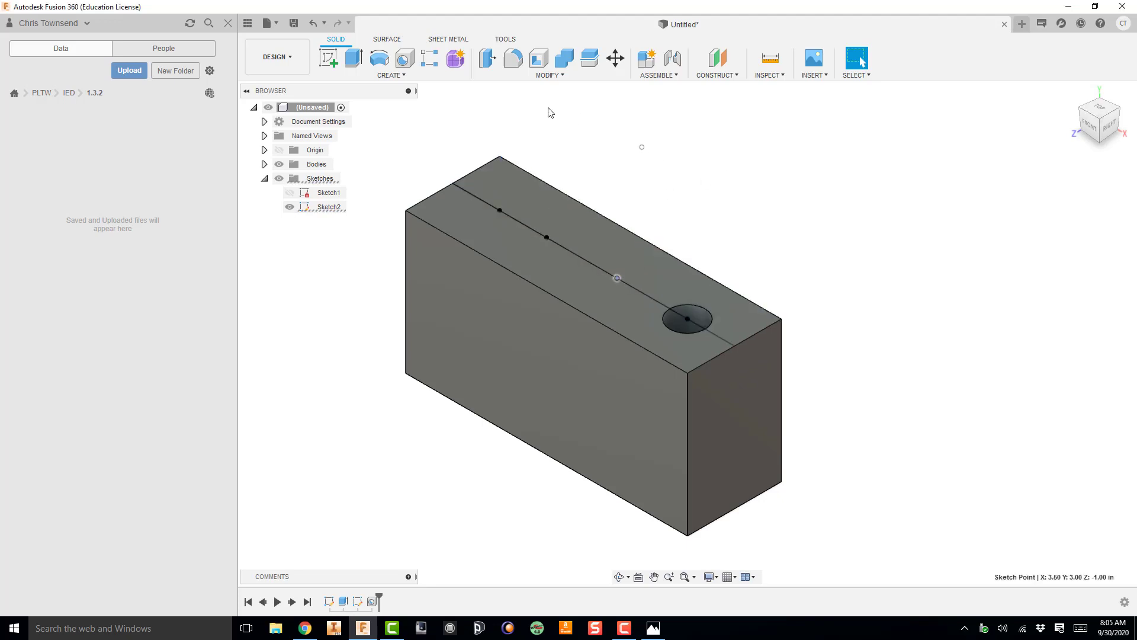
pyautogui.click(404, 59)
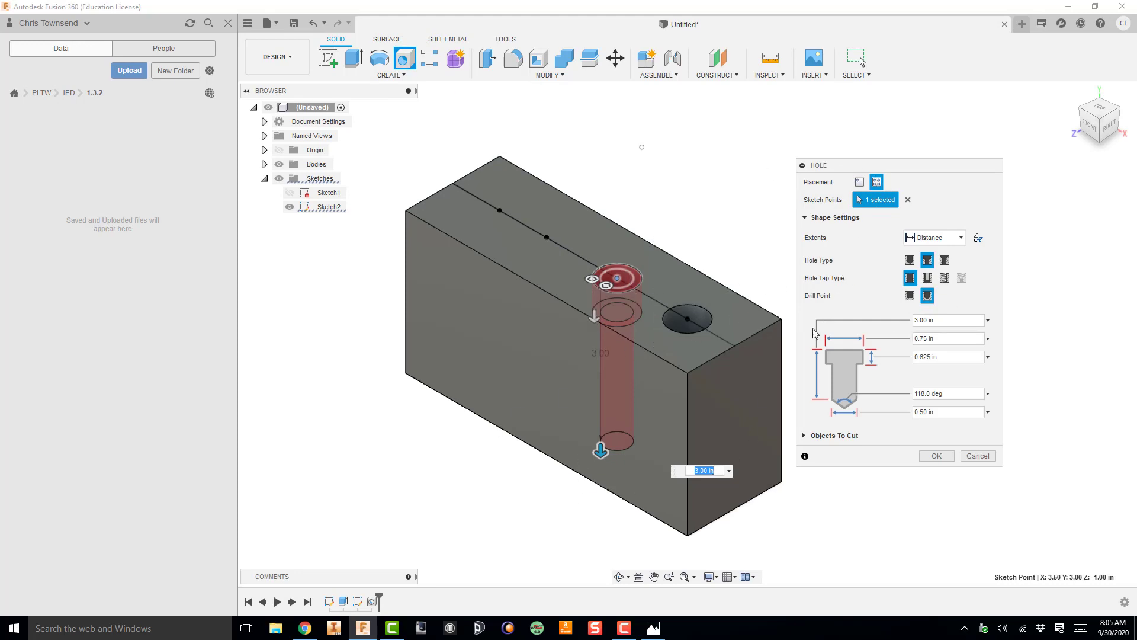
pyautogui.click(653, 628)
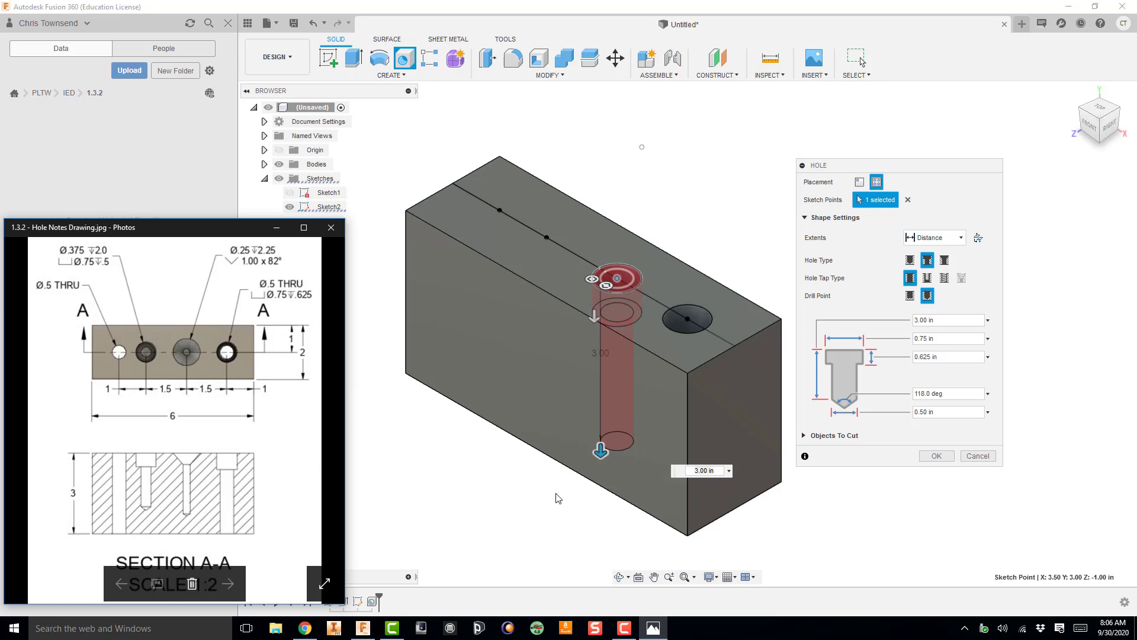
pyautogui.click(970, 459)
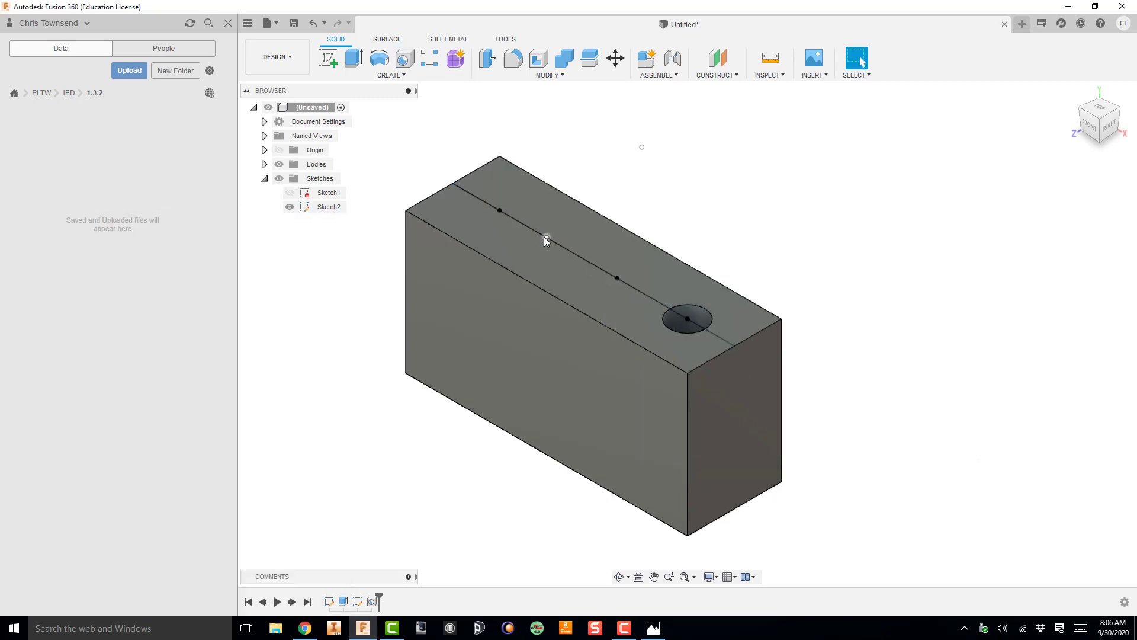
# Step: Cut a 0.375 in counterbored hole 2 in deep at the second point from the left, with a 0.75 in counterbore 0.5 in deep
pyautogui.click(546, 236)
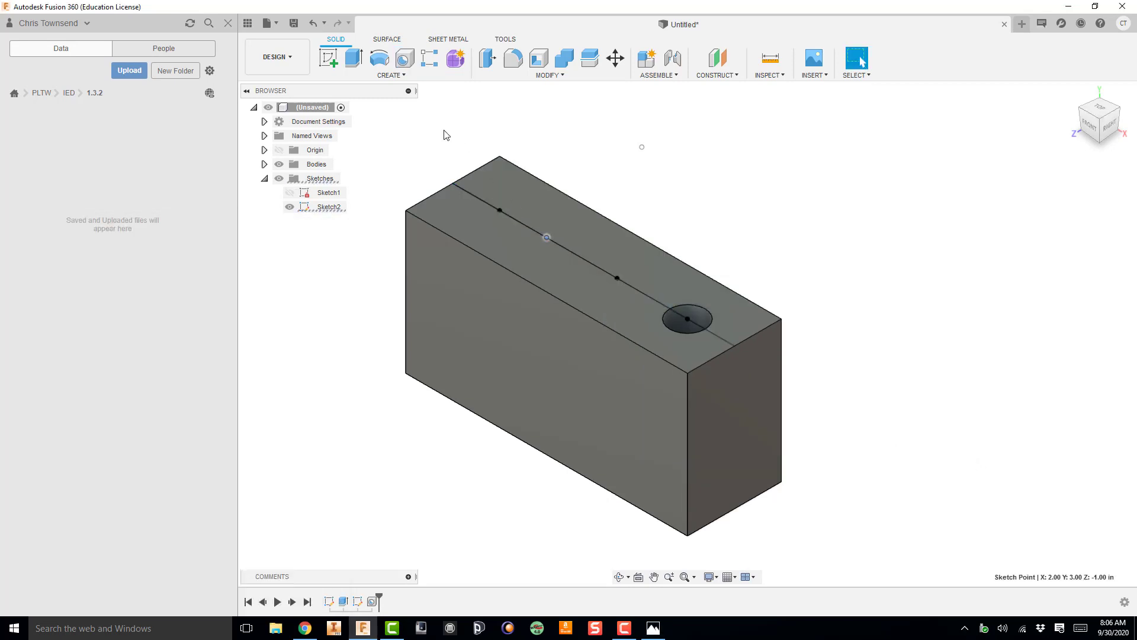
pyautogui.click(404, 57)
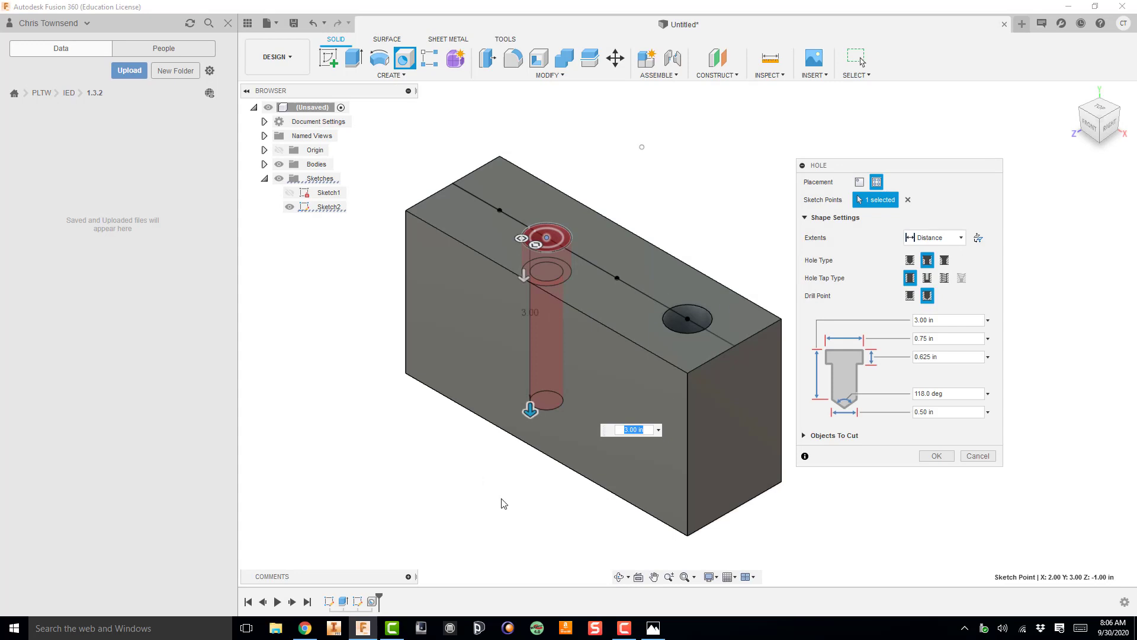
pyautogui.click(653, 628)
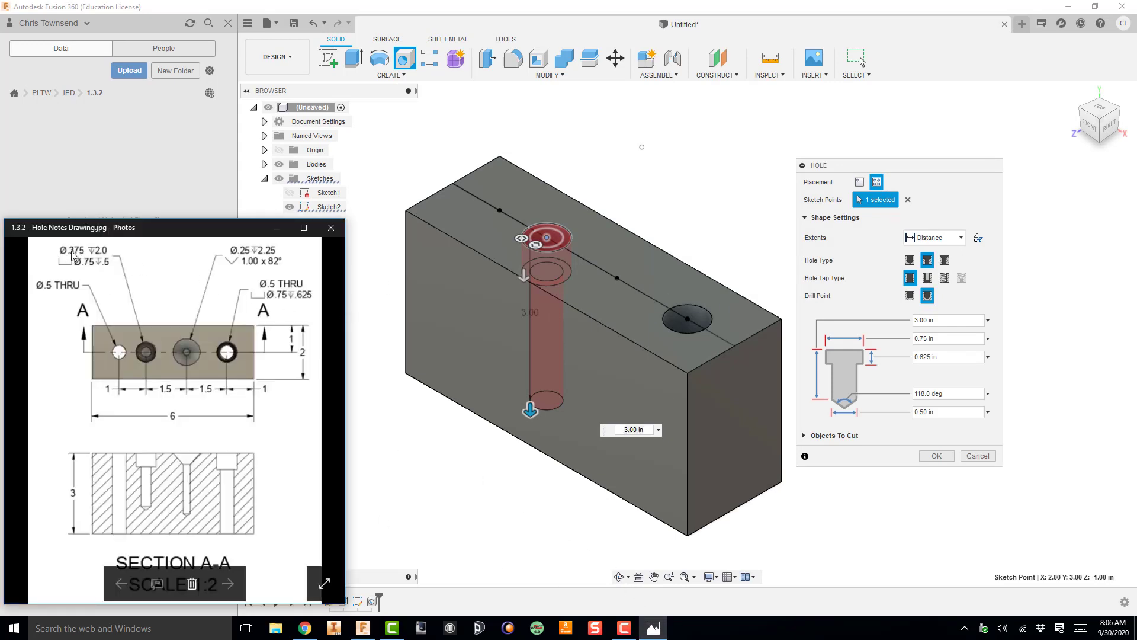
pyautogui.click(930, 412)
pyautogui.write('.375')
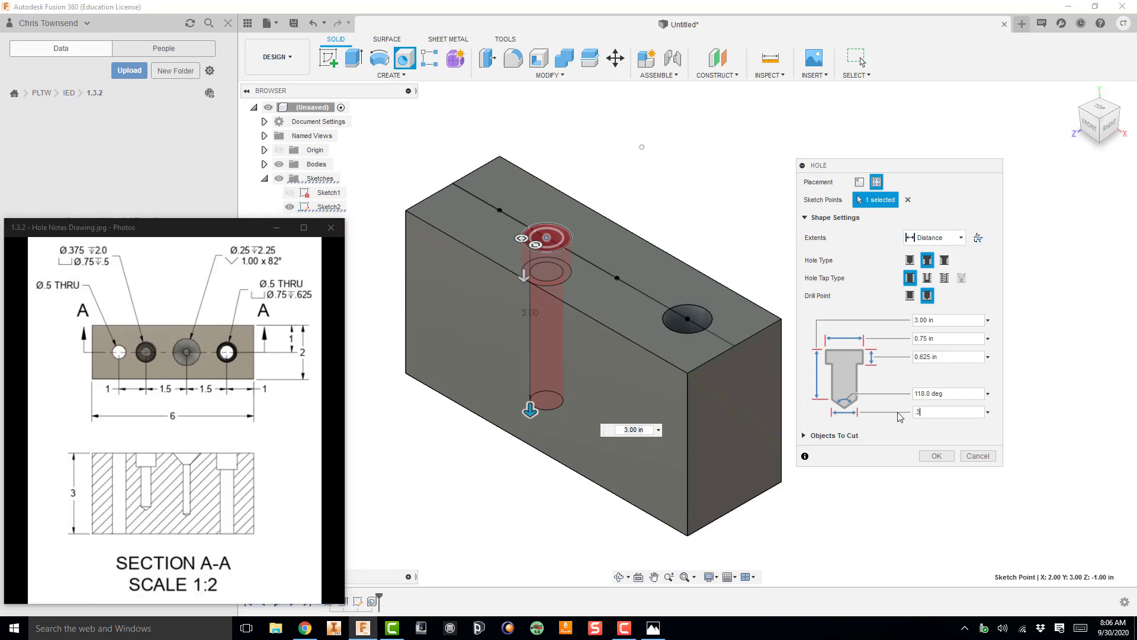
pyautogui.click(928, 319)
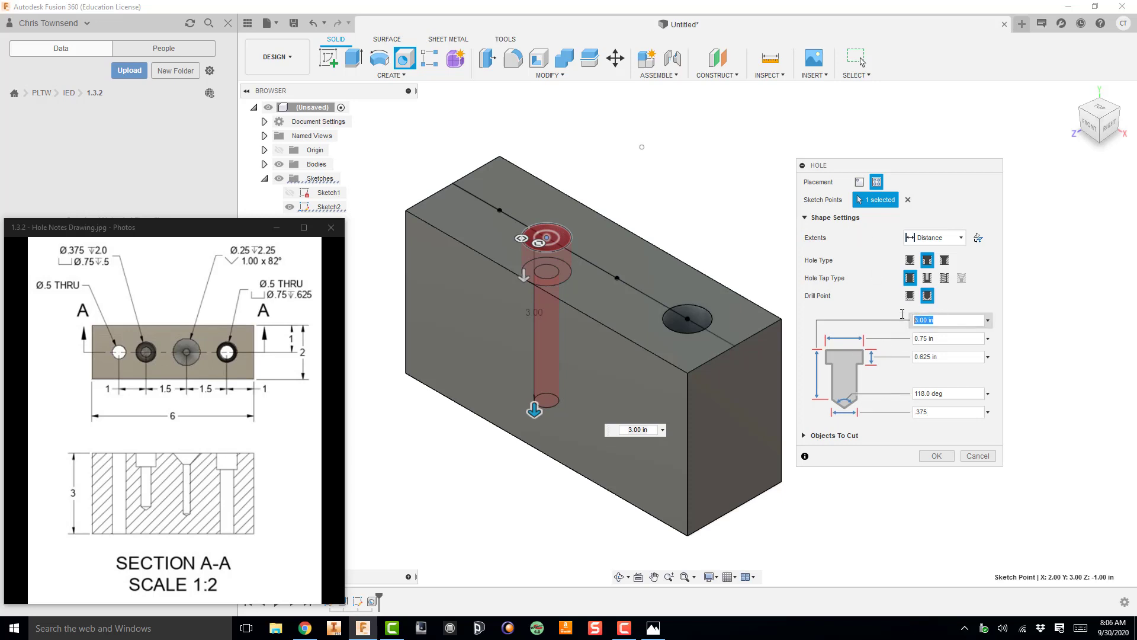
pyautogui.write('2')
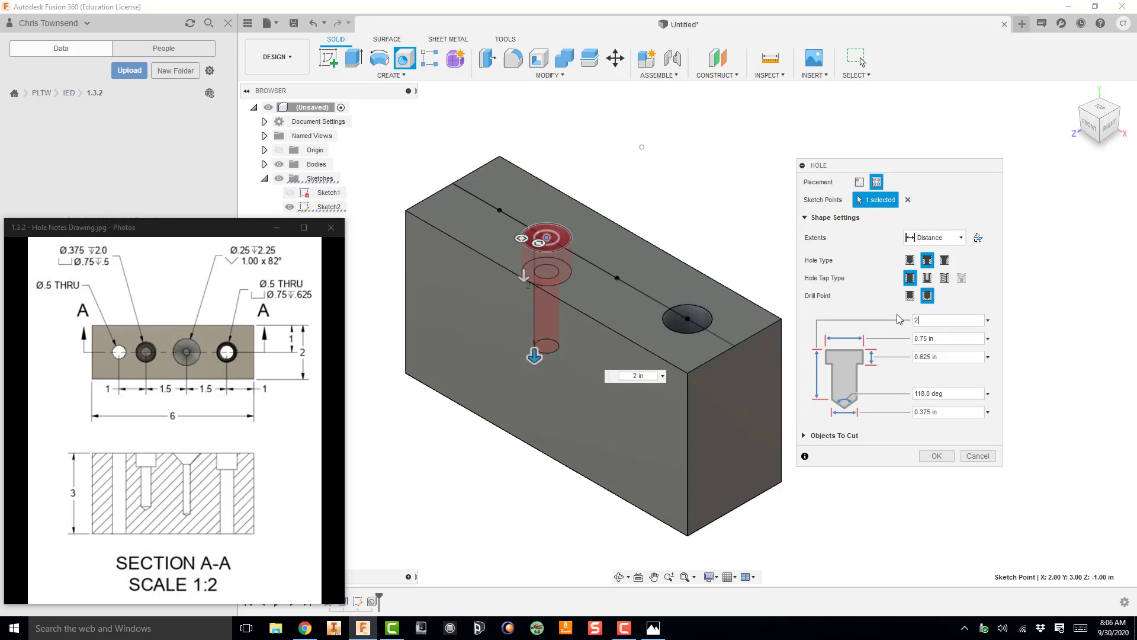
pyautogui.click(945, 362)
pyautogui.press('BackSpace')
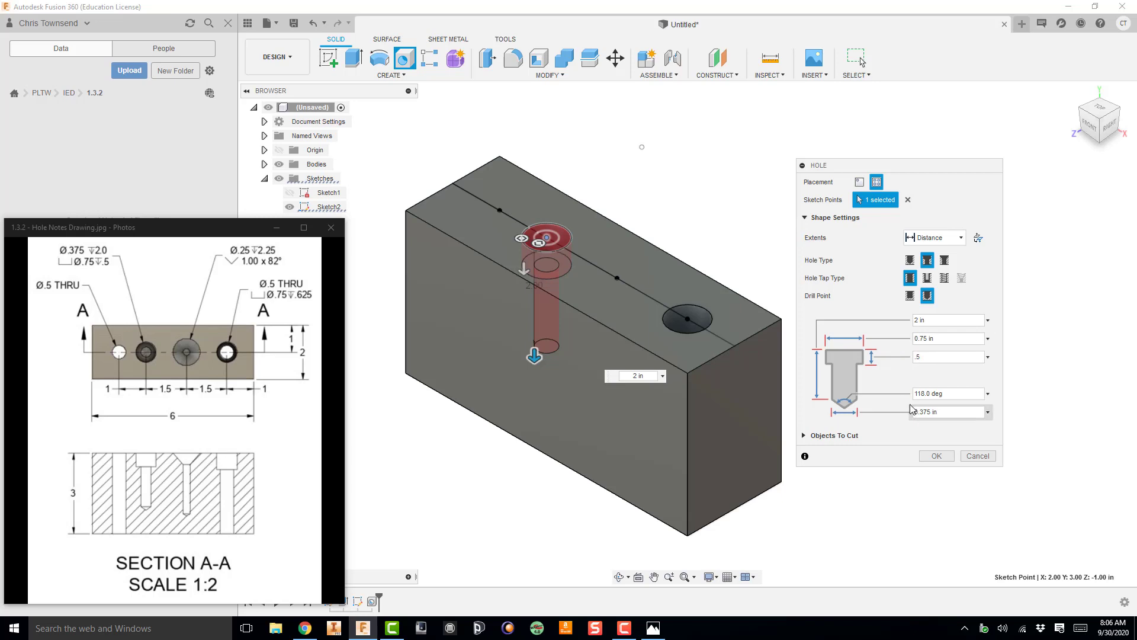
pyautogui.click(949, 456)
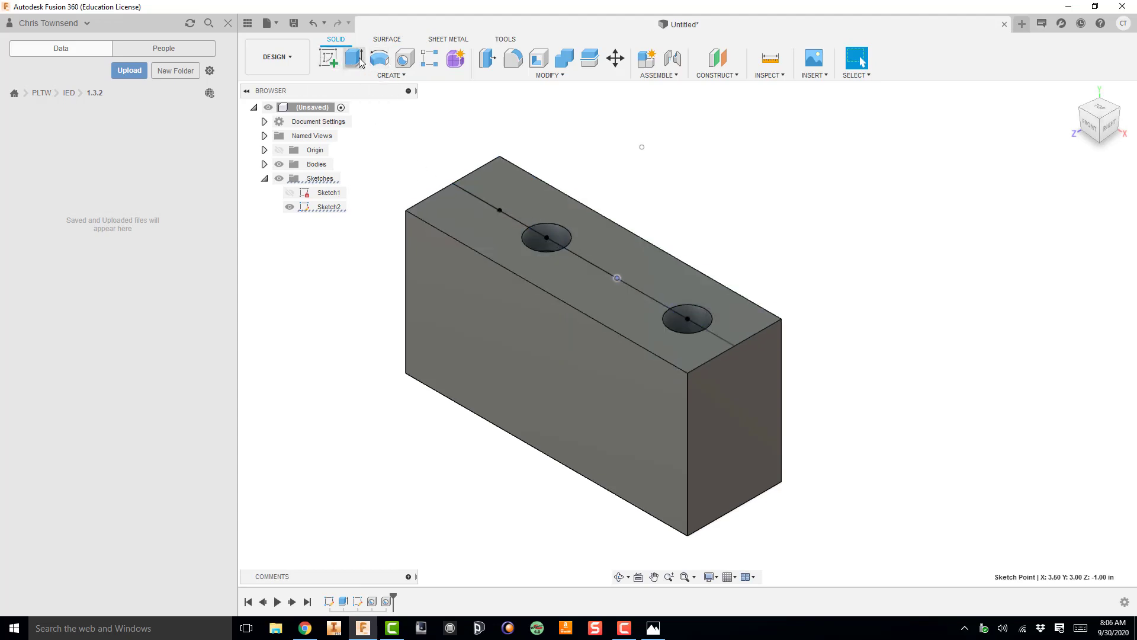
# Step: Cut a 0.25 in countersunk hole 2.25 in deep at the third point from the left, with a 1 in, 82° countersink
pyautogui.click(402, 62)
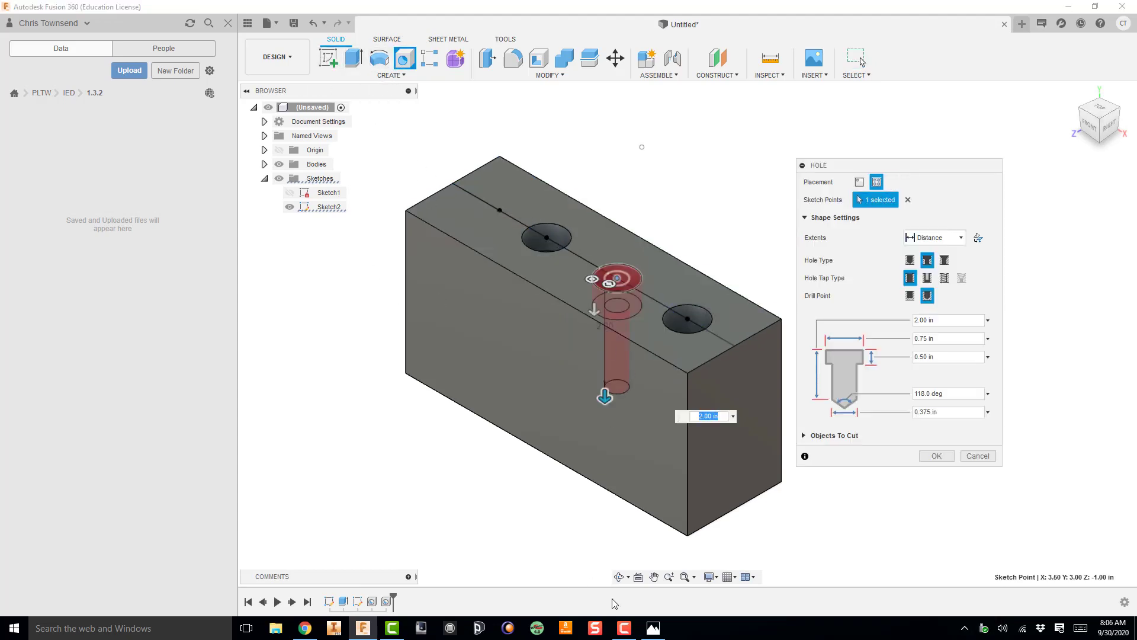
pyautogui.click(652, 628)
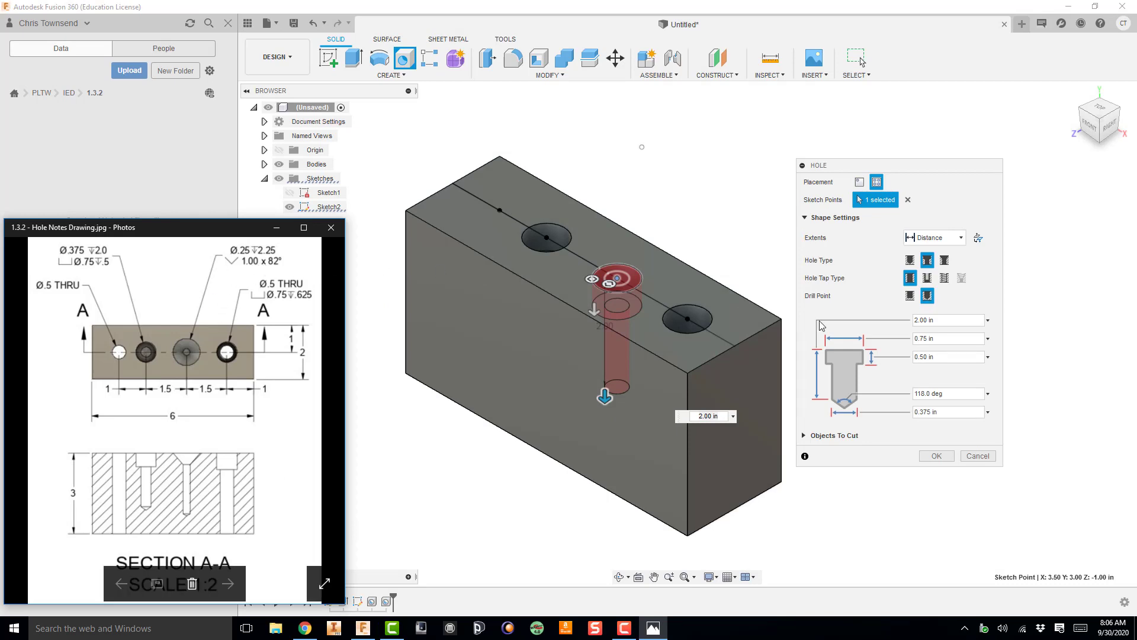
pyautogui.click(945, 262)
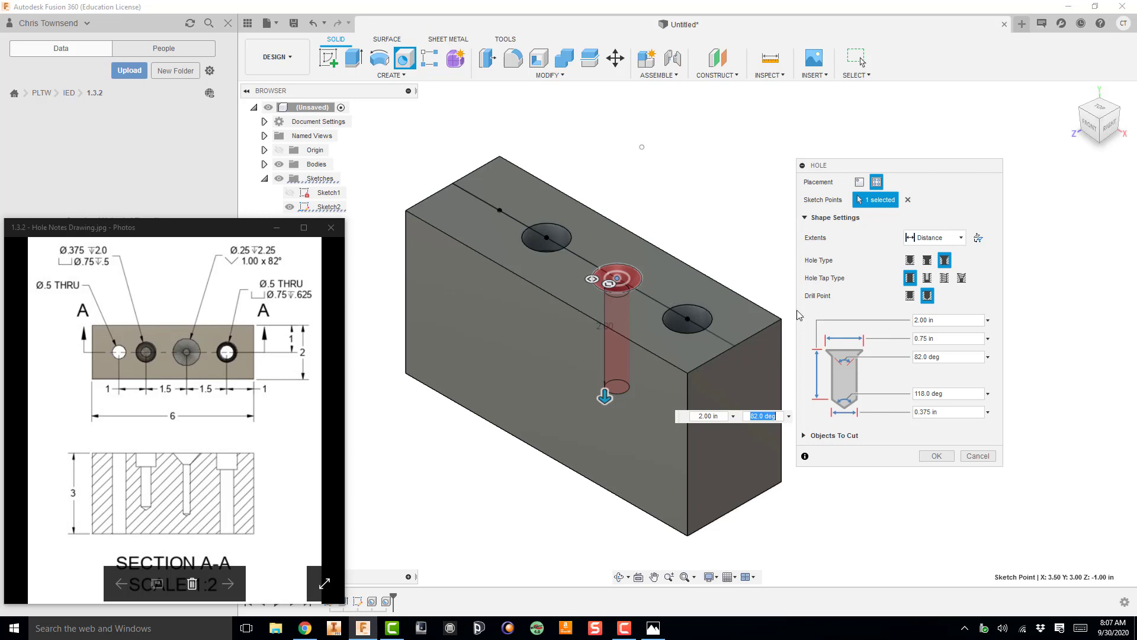
pyautogui.moveTo(941, 322); pyautogui.dragTo(894, 343)
pyautogui.click(932, 339)
pyautogui.write('1')
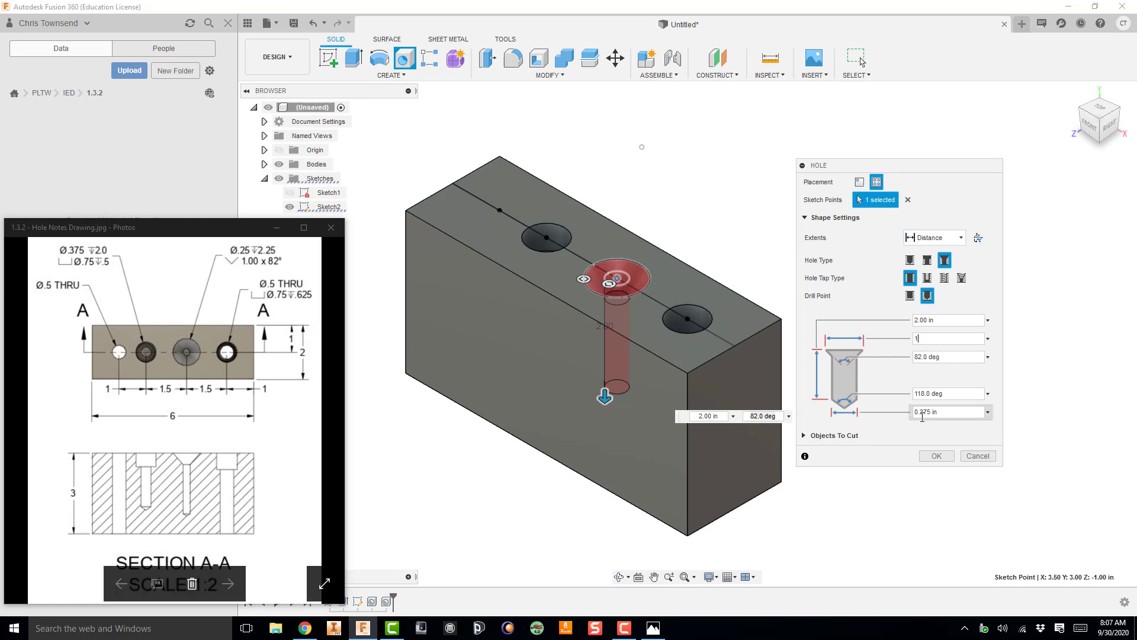
pyautogui.doubleClick(948, 416)
pyautogui.write('.25')
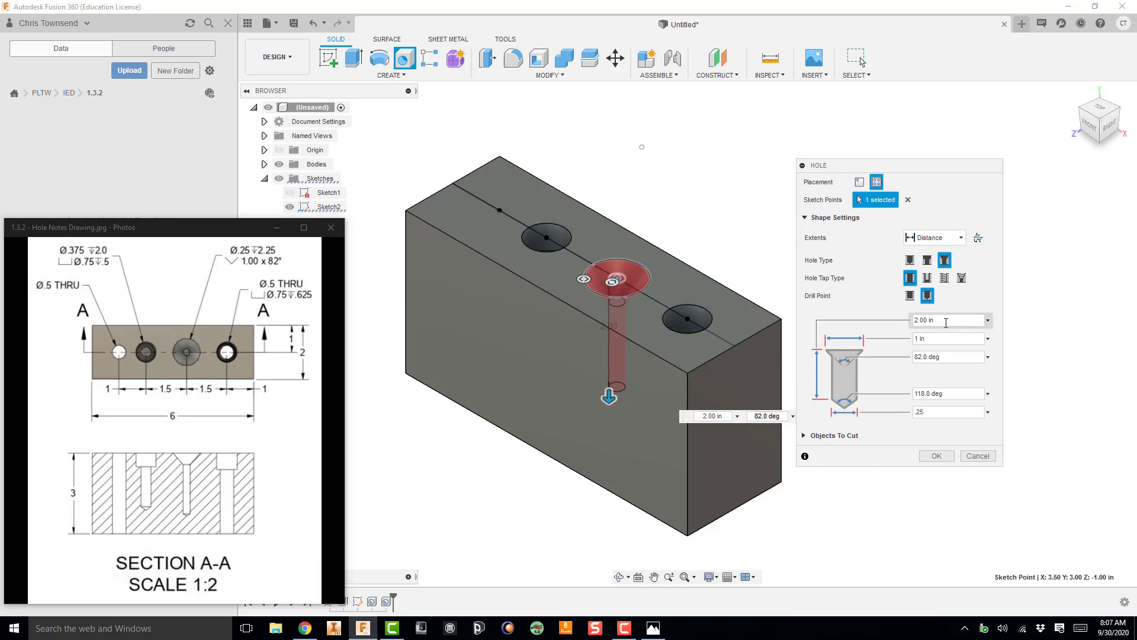
pyautogui.moveTo(947, 321); pyautogui.dragTo(904, 327)
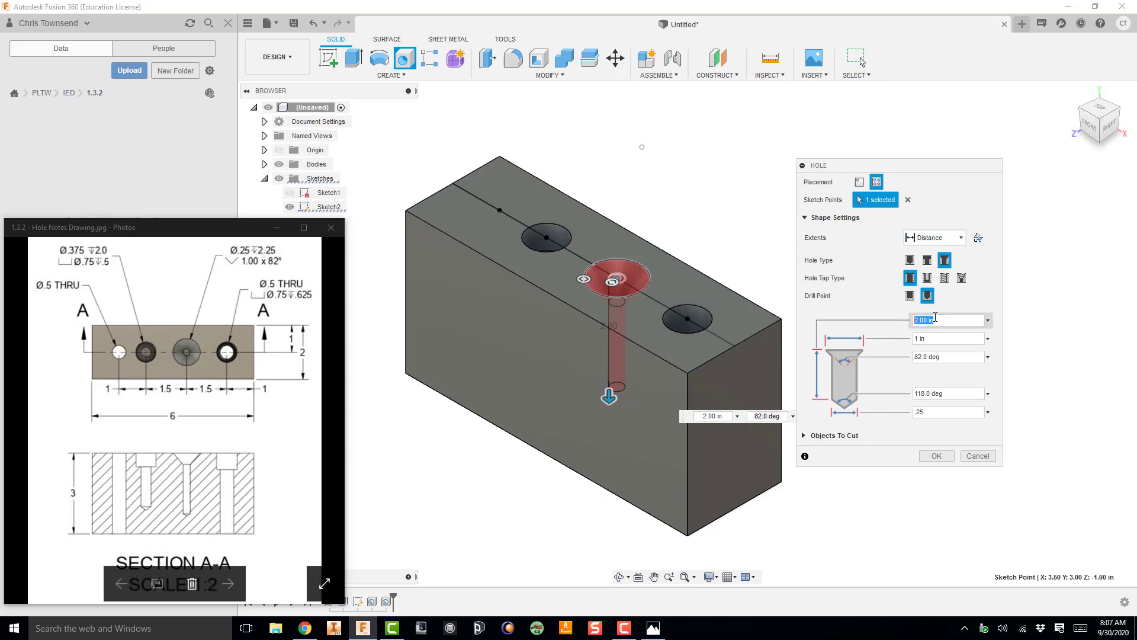
pyautogui.write('2.25')
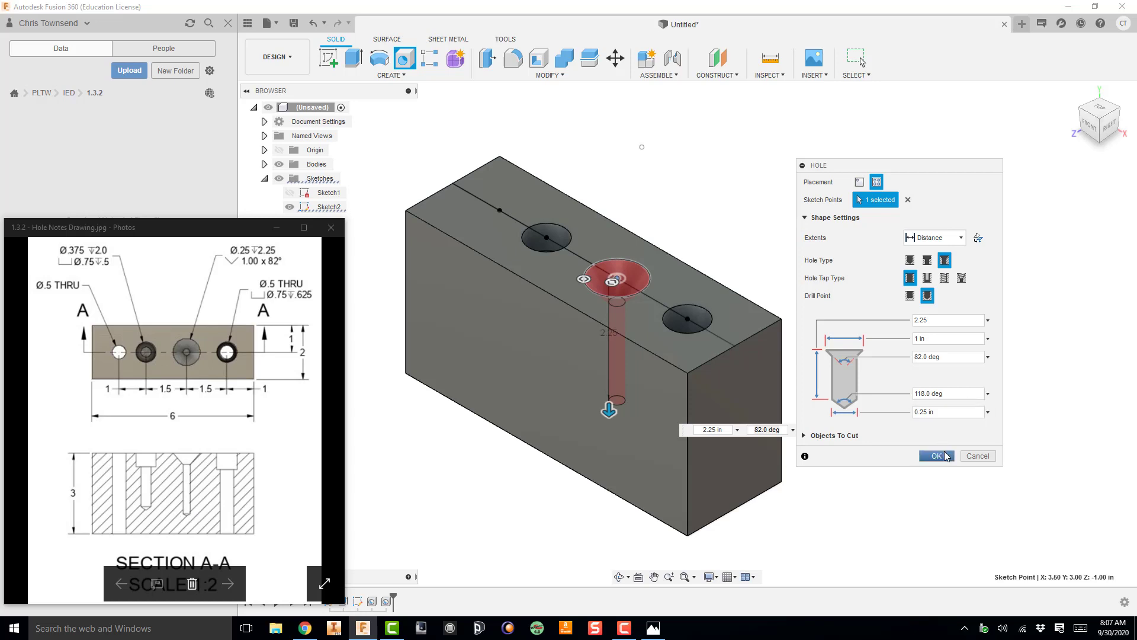
pyautogui.click(935, 456)
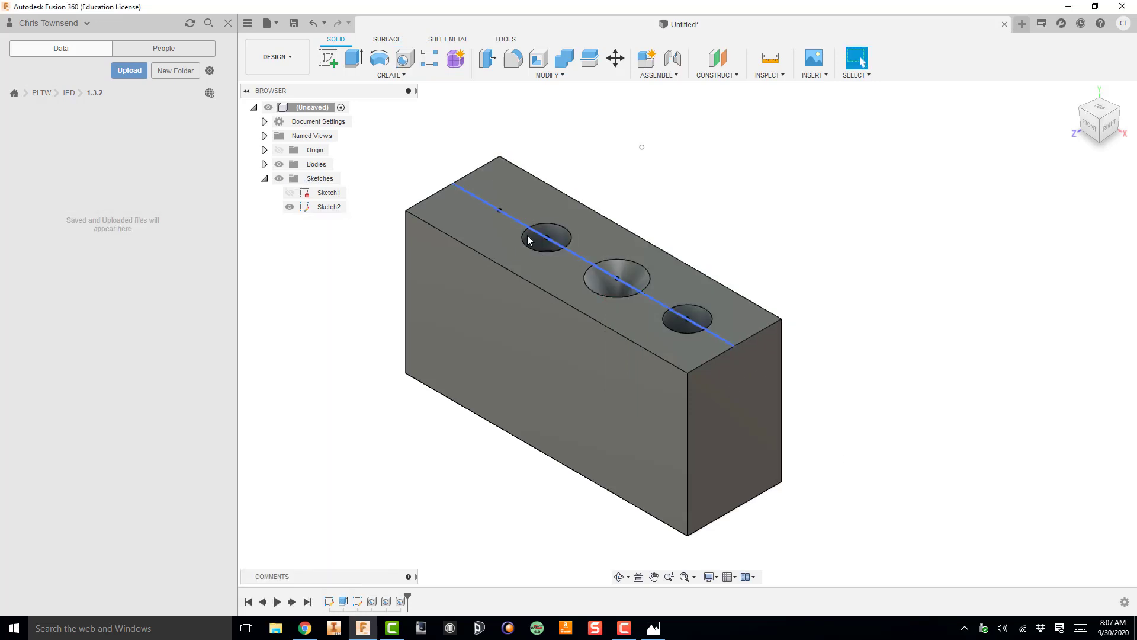
# Step: Cut a simple 0.5 in hole through all at the leftmost sketch point
pyautogui.click(405, 58)
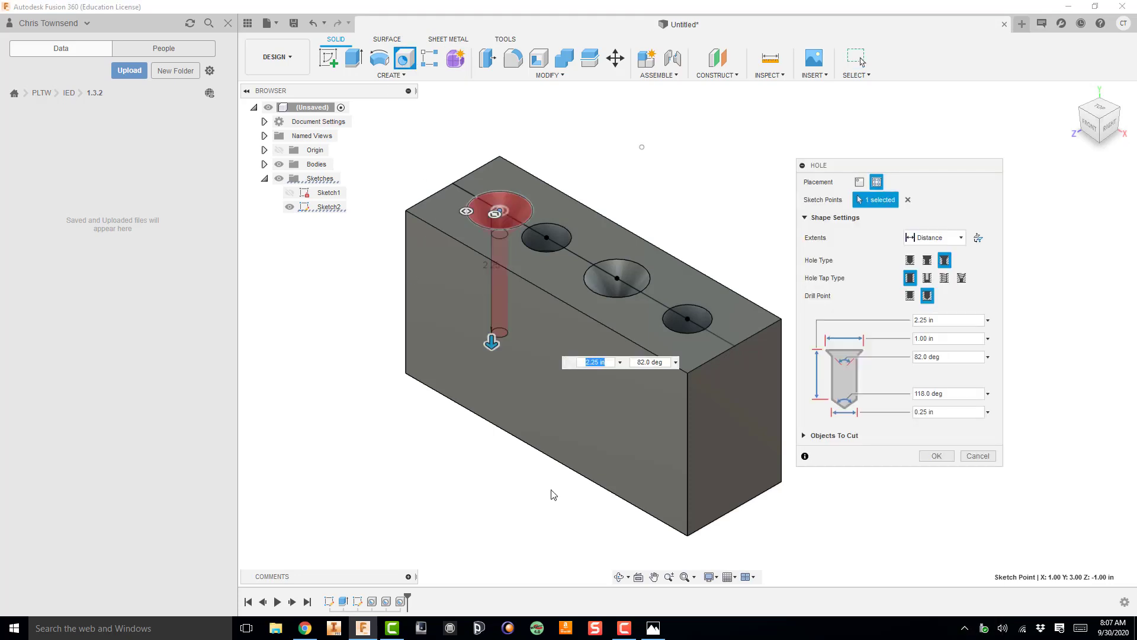
pyautogui.click(653, 628)
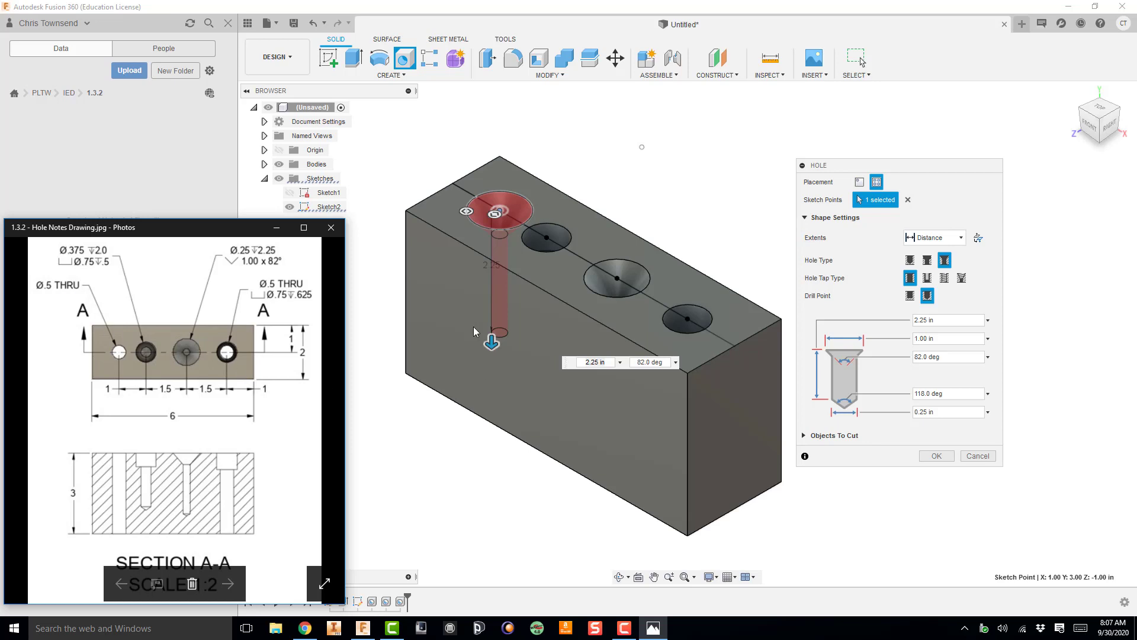
pyautogui.click(912, 265)
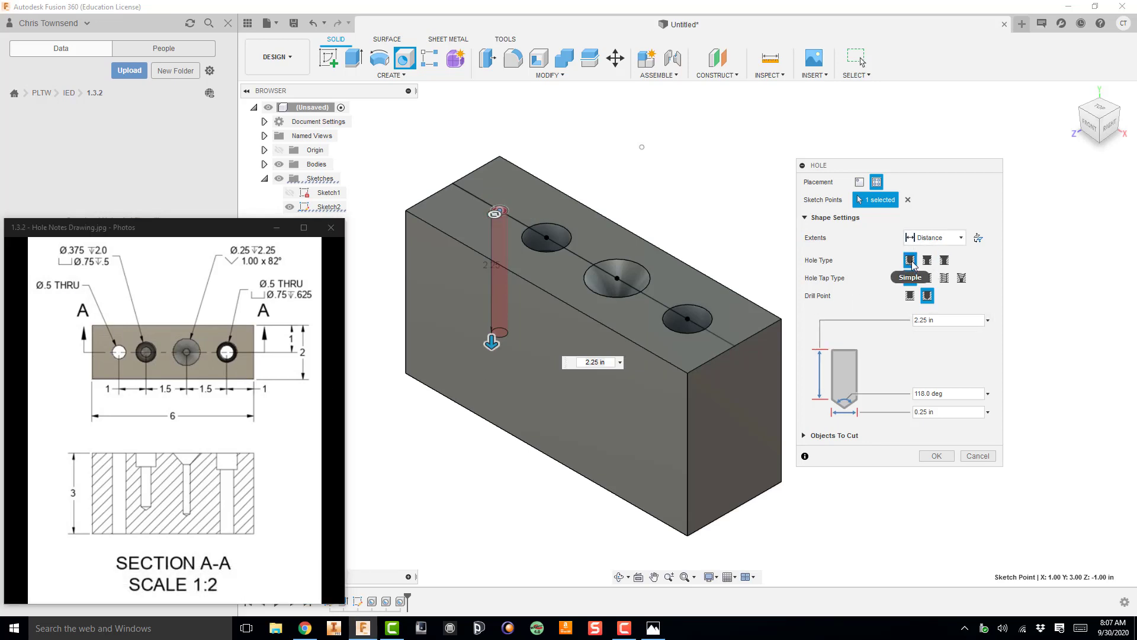
pyautogui.click(948, 238)
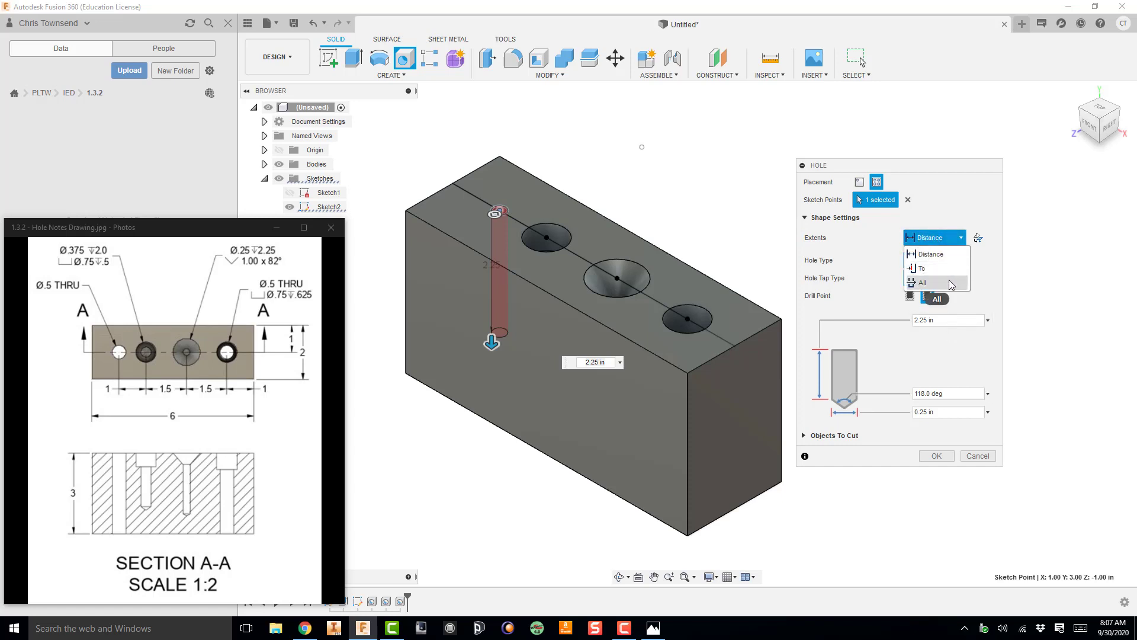
pyautogui.click(950, 283)
pyautogui.click(927, 412)
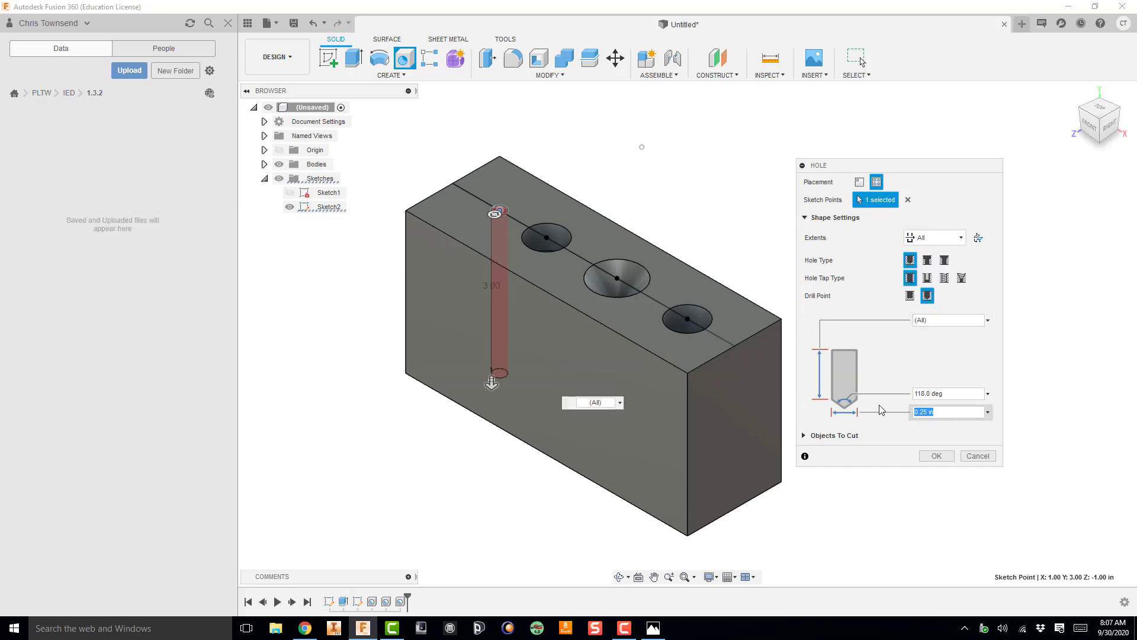
pyautogui.press('BackSpace')
pyautogui.write('.5')
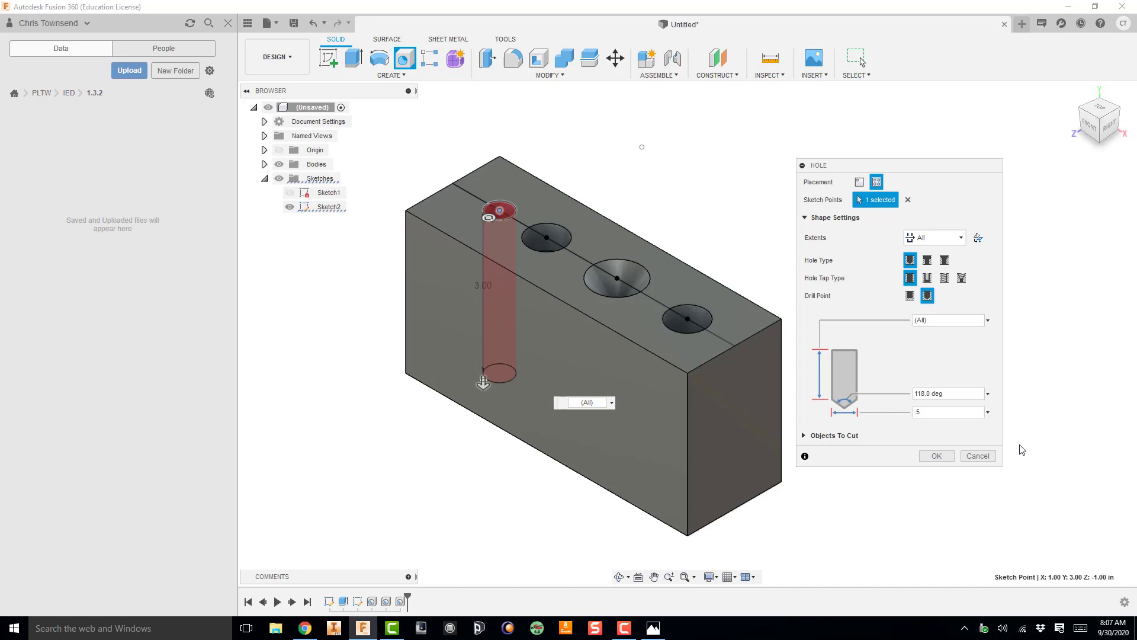
pyautogui.click(937, 456)
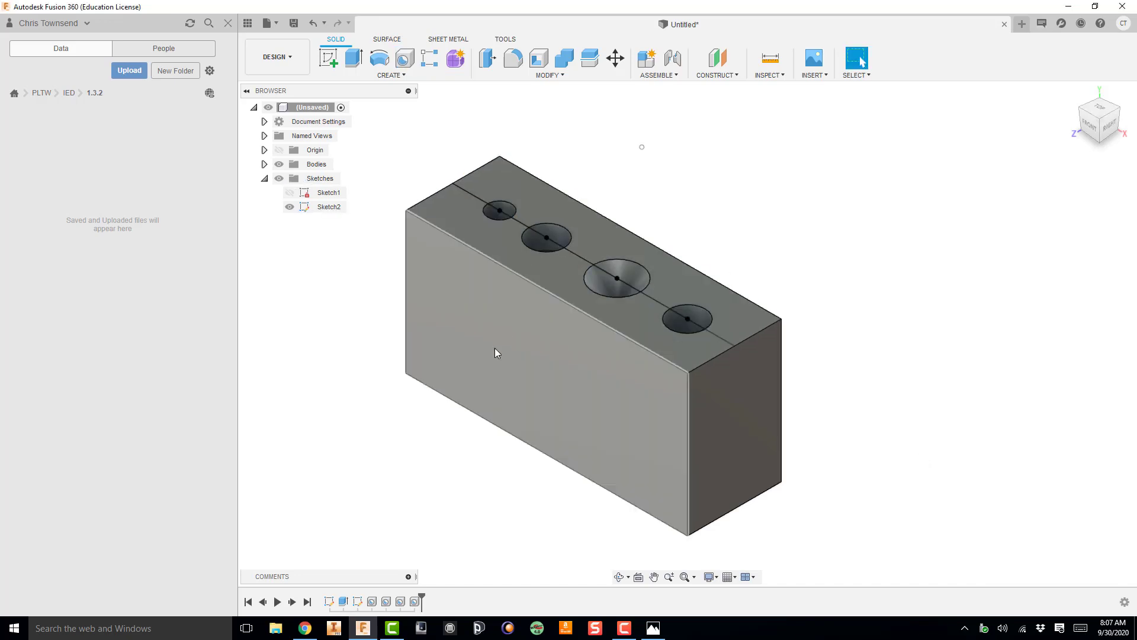
# Step: Hide Sketch2 with the hole center points so only the finished block shows
pyautogui.click(289, 208)
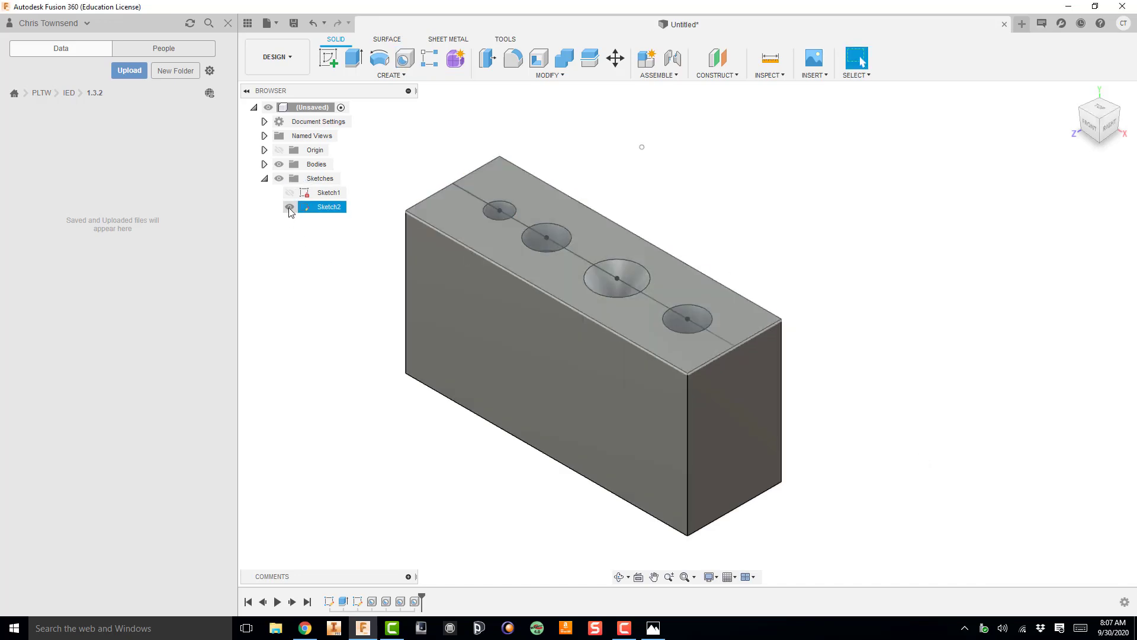
pyautogui.click(289, 207)
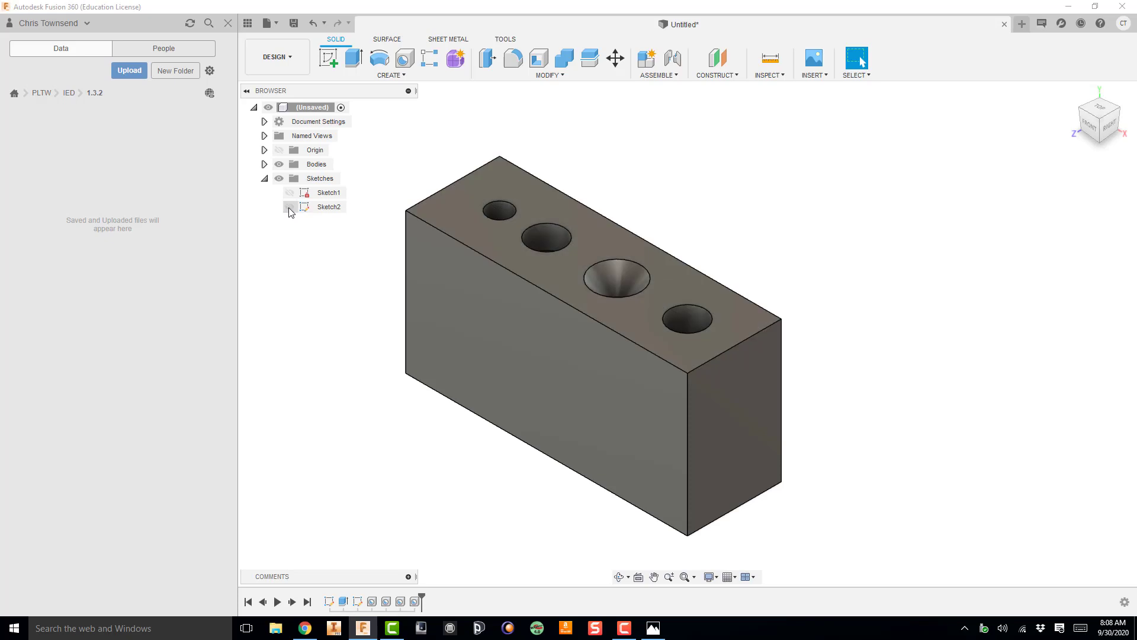
pyautogui.moveTo(1104, 121)
pyautogui.mouseDown()
pyautogui.moveTo(1099, 183)
pyautogui.moveTo(1101, 160)
pyautogui.moveTo(1127, 177)
pyautogui.moveTo(1113, 153)
pyautogui.moveTo(1115, 180)
pyautogui.moveTo(1112, 116)
pyautogui.moveTo(1115, 153)
pyautogui.mouseUp()
pyautogui.click(1100, 120)
# Step: Save the design as "1.3.2 - Drill Block" in the 1.3.2 folder under PLTW > IED
pyautogui.click(48, 94)
pyautogui.doubleClick(84, 126)
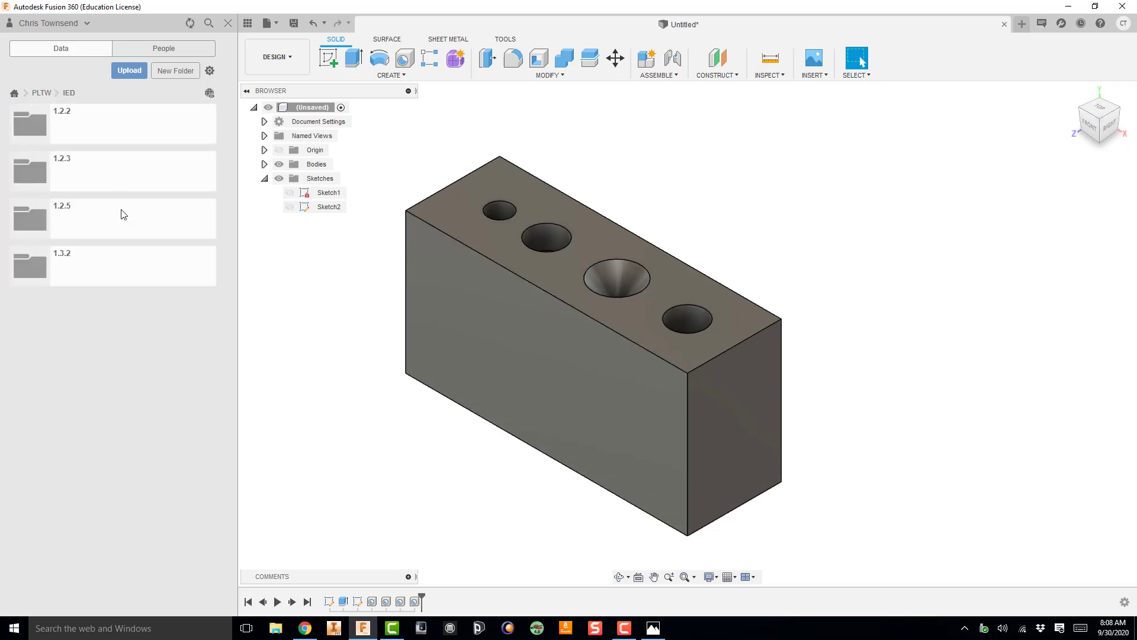
pyautogui.doubleClick(76, 264)
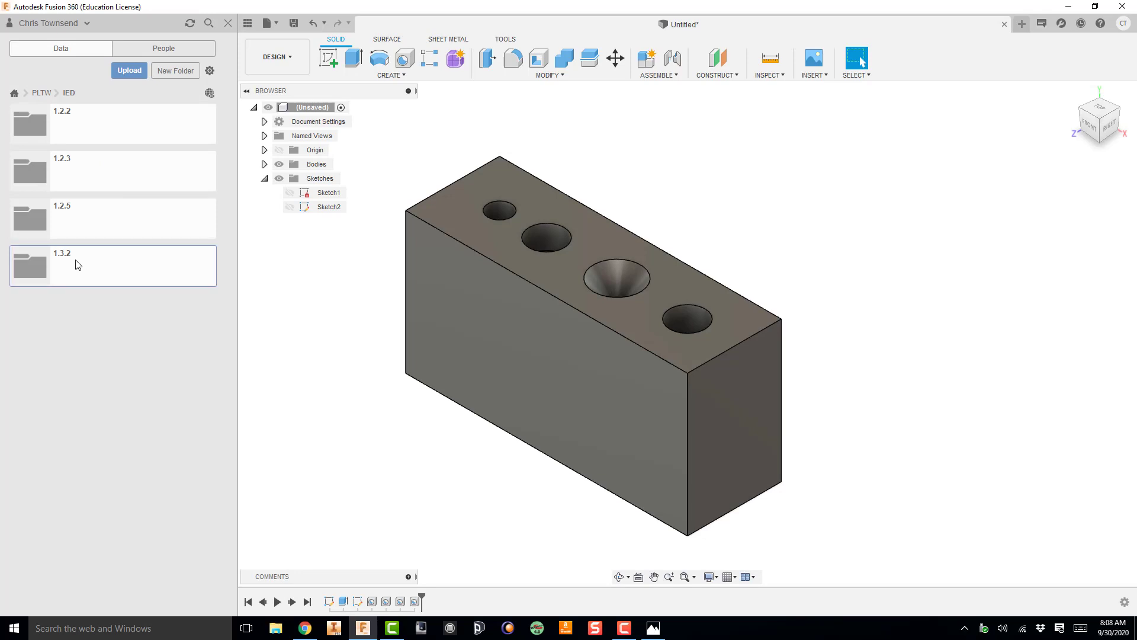
pyautogui.click(294, 23)
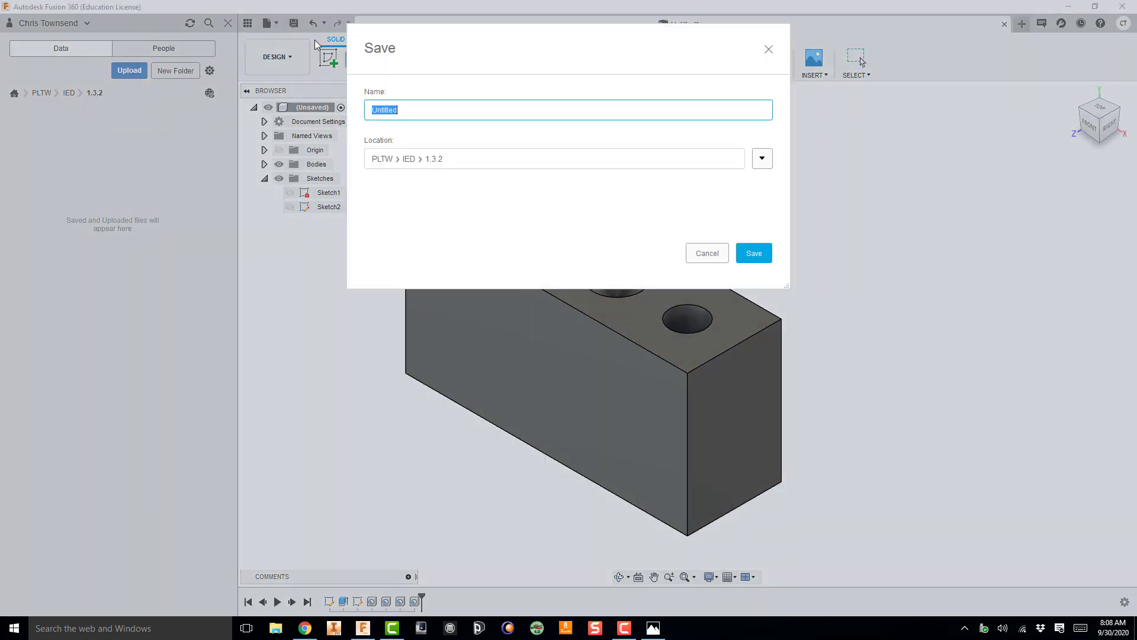
pyautogui.write('1.3.2 - Drill Block')
pyautogui.click(758, 253)
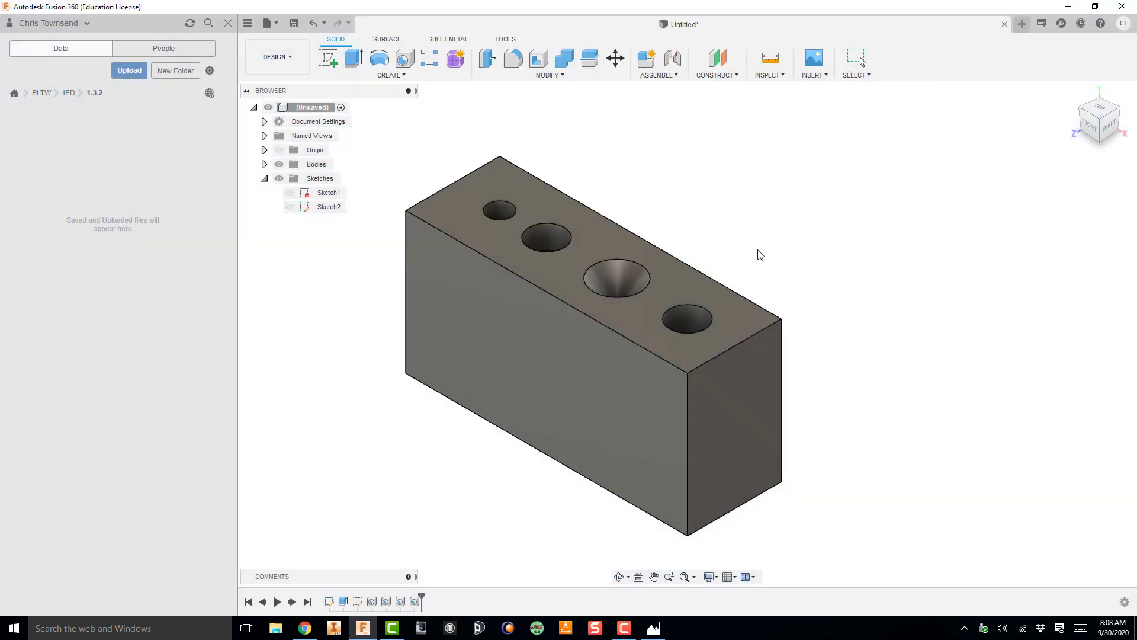